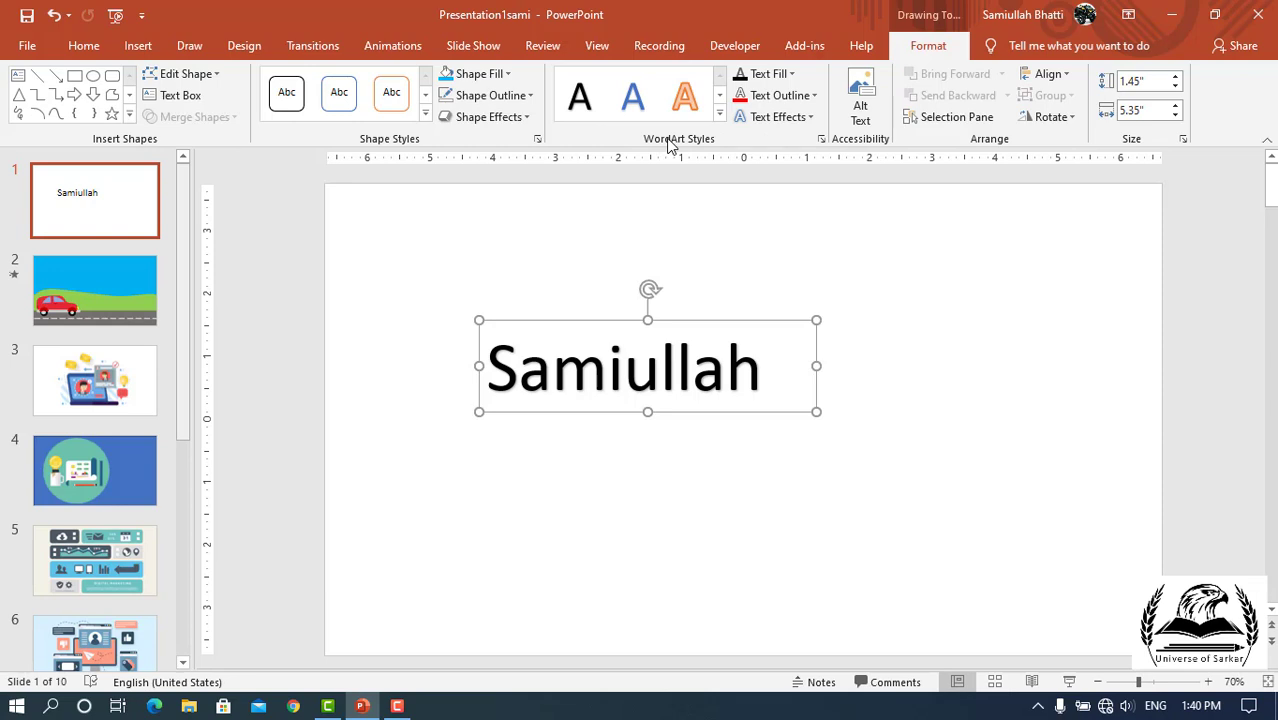
Step: Apply the light blue reflected WordArt style to the Samiullah text
{"action": "left_click", "coordinate": [719, 114]}
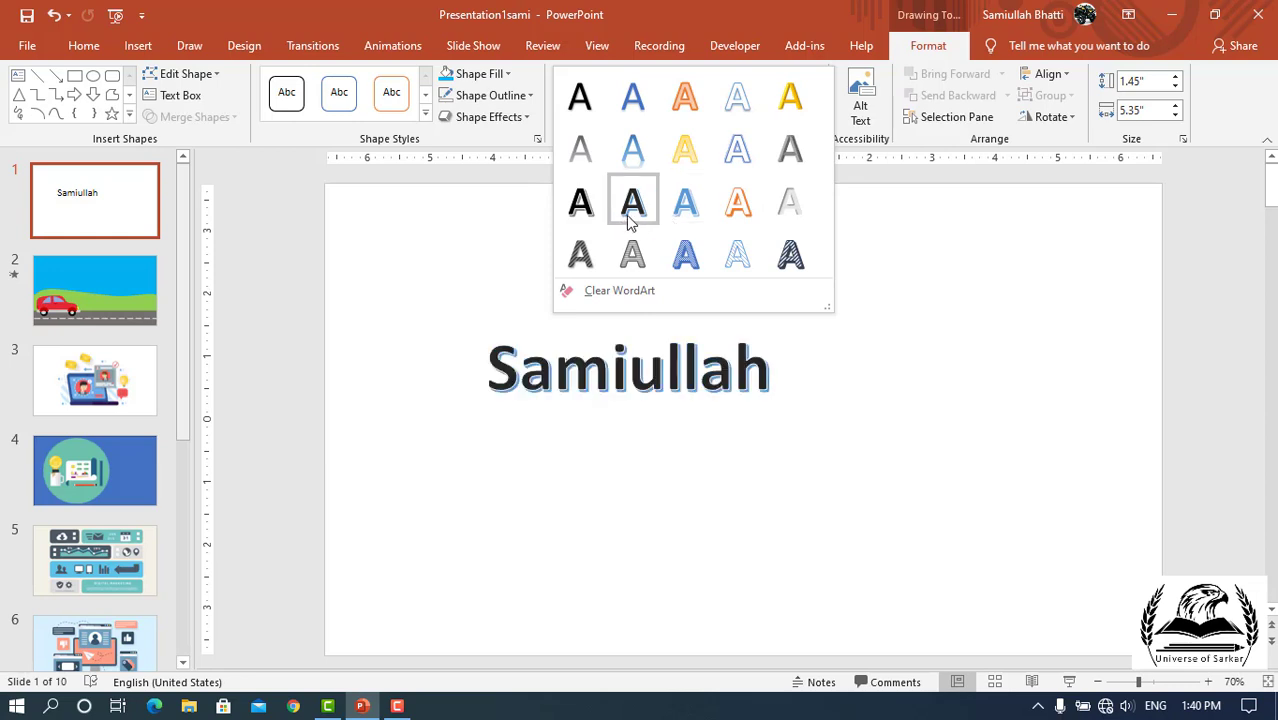
{"action": "left_click", "coordinate": [633, 176]}
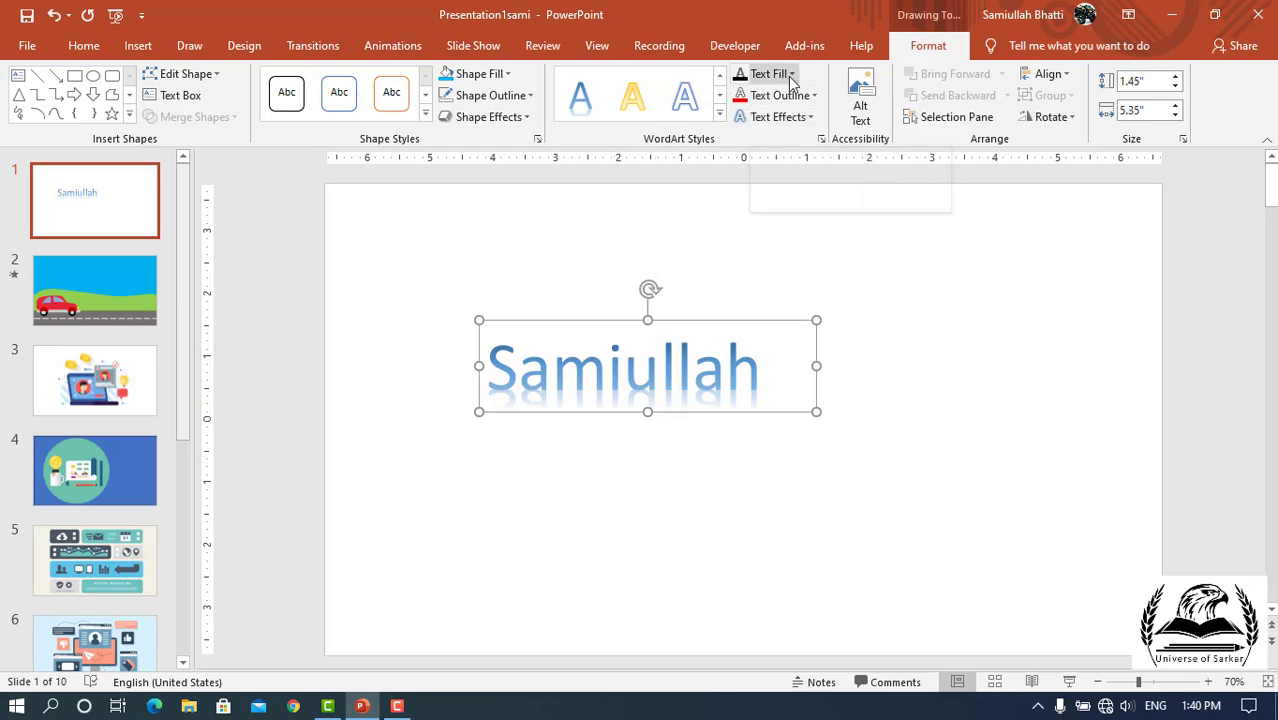
Step: Fill the Samiullah text with the crumpled paper texture
{"action": "left_click", "coordinate": [788, 76]}
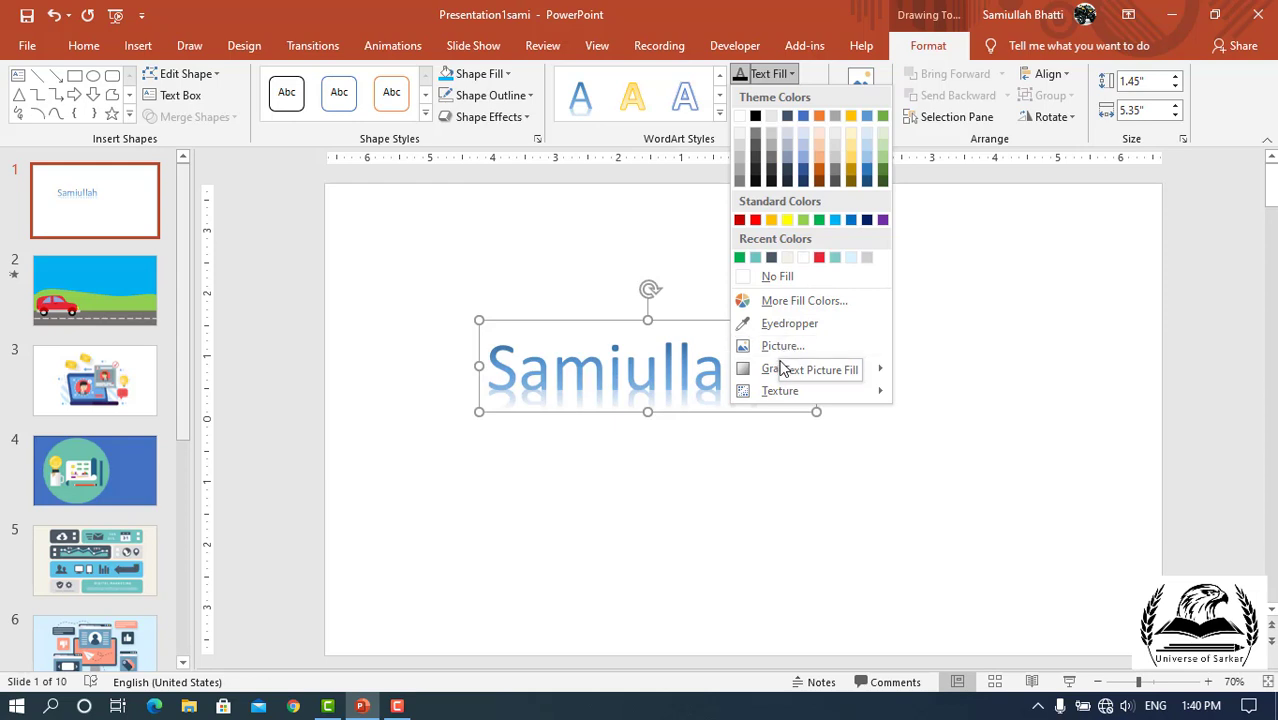
{"action": "mouse_move", "coordinate": [776, 372]}
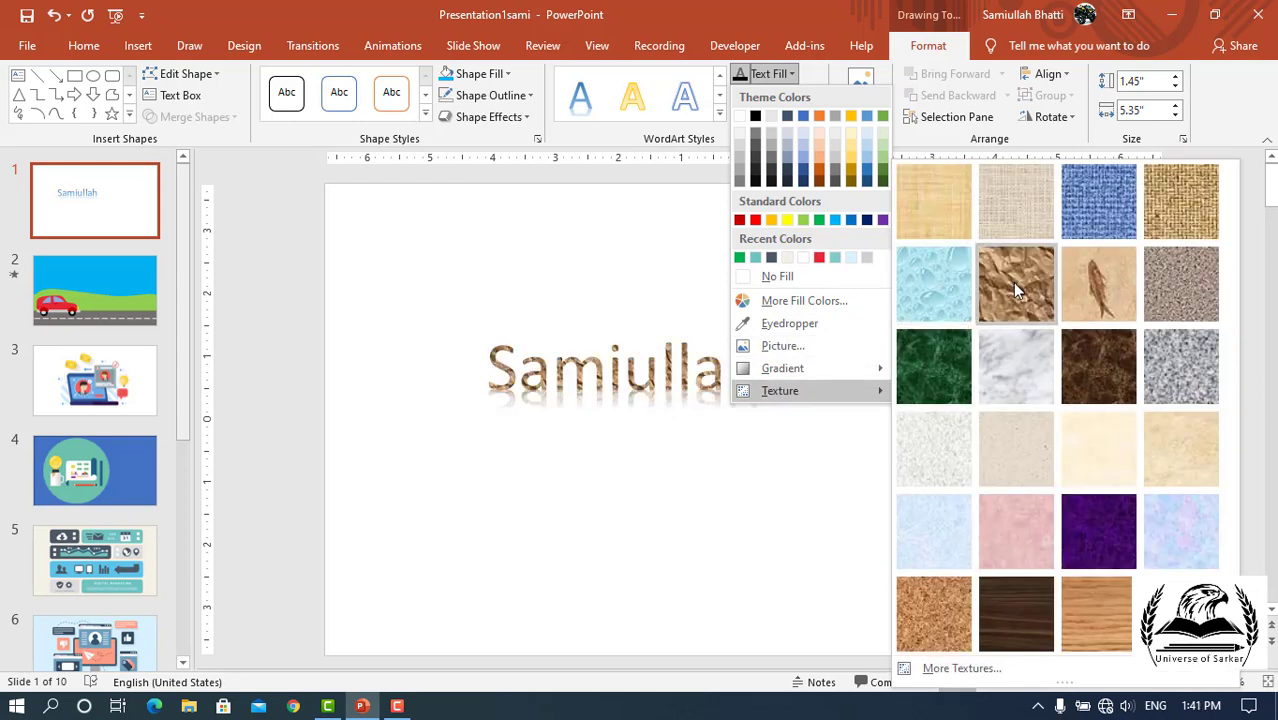
{"action": "left_click", "coordinate": [1012, 282]}
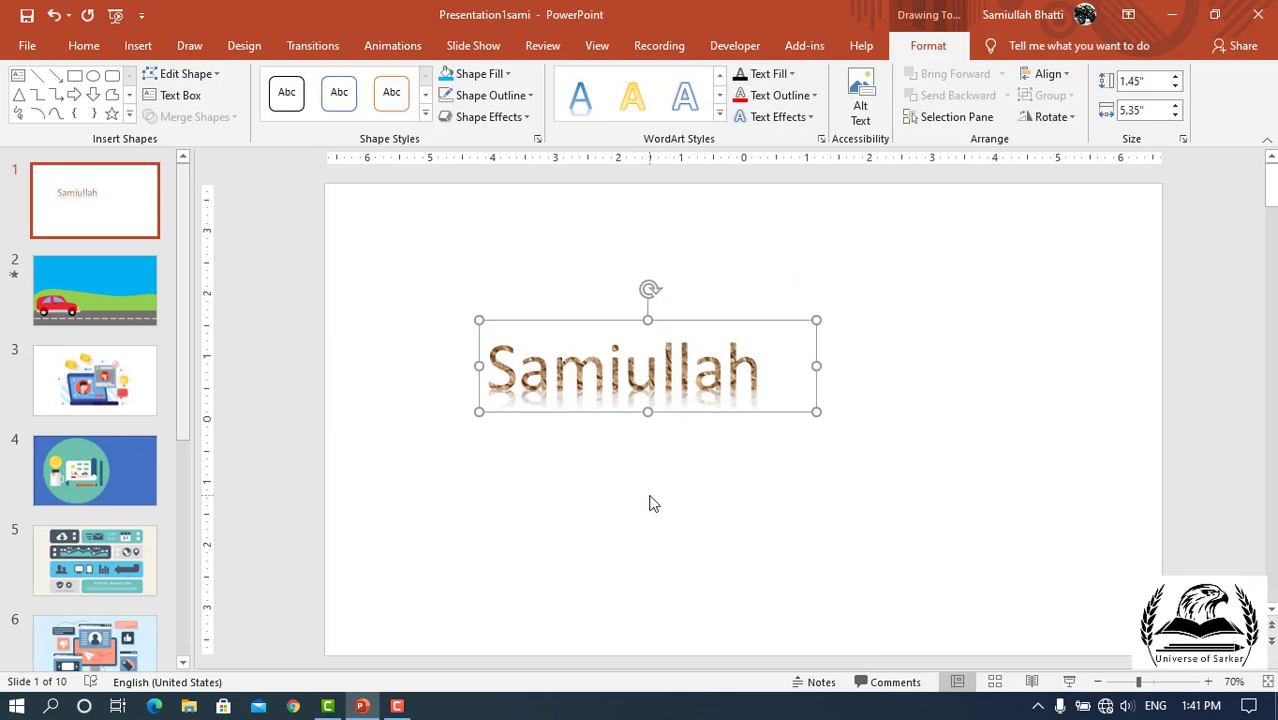
Step: Replace the text fill with the art board-01 picture inserted from a file
{"action": "left_click", "coordinate": [790, 75]}
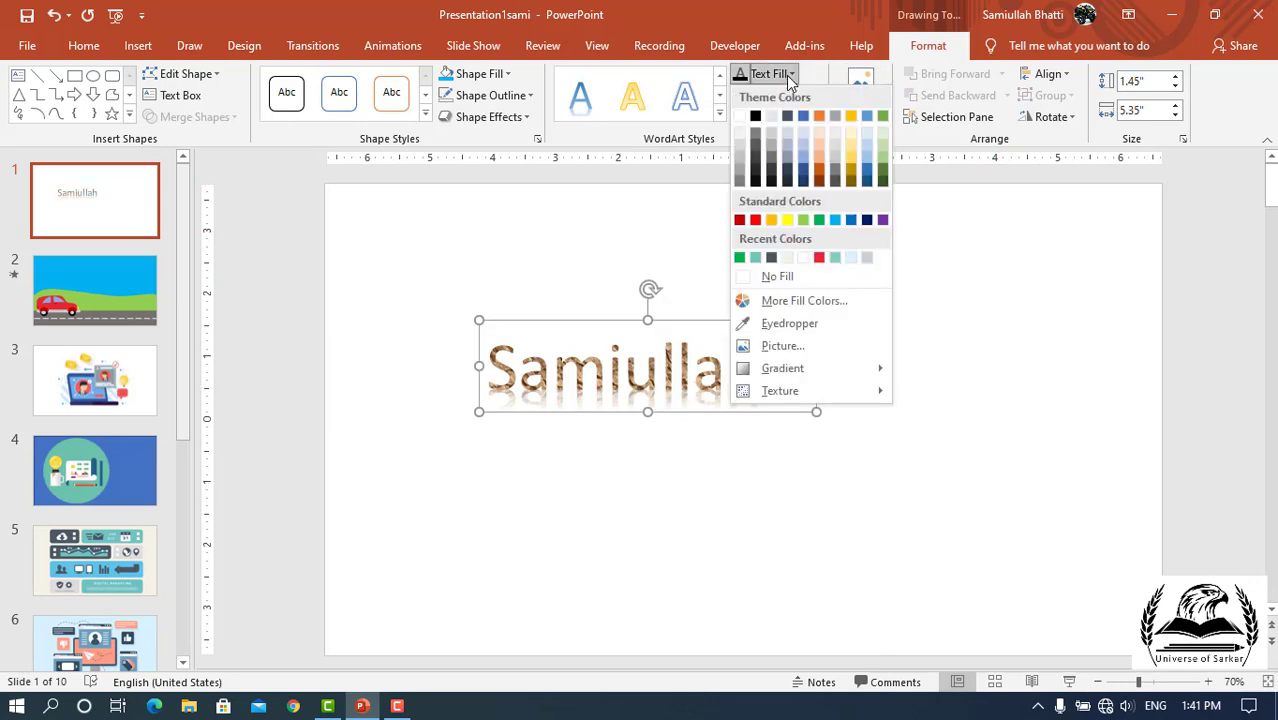
{"action": "left_click", "coordinate": [789, 346]}
{"action": "left_click", "coordinate": [438, 322]}
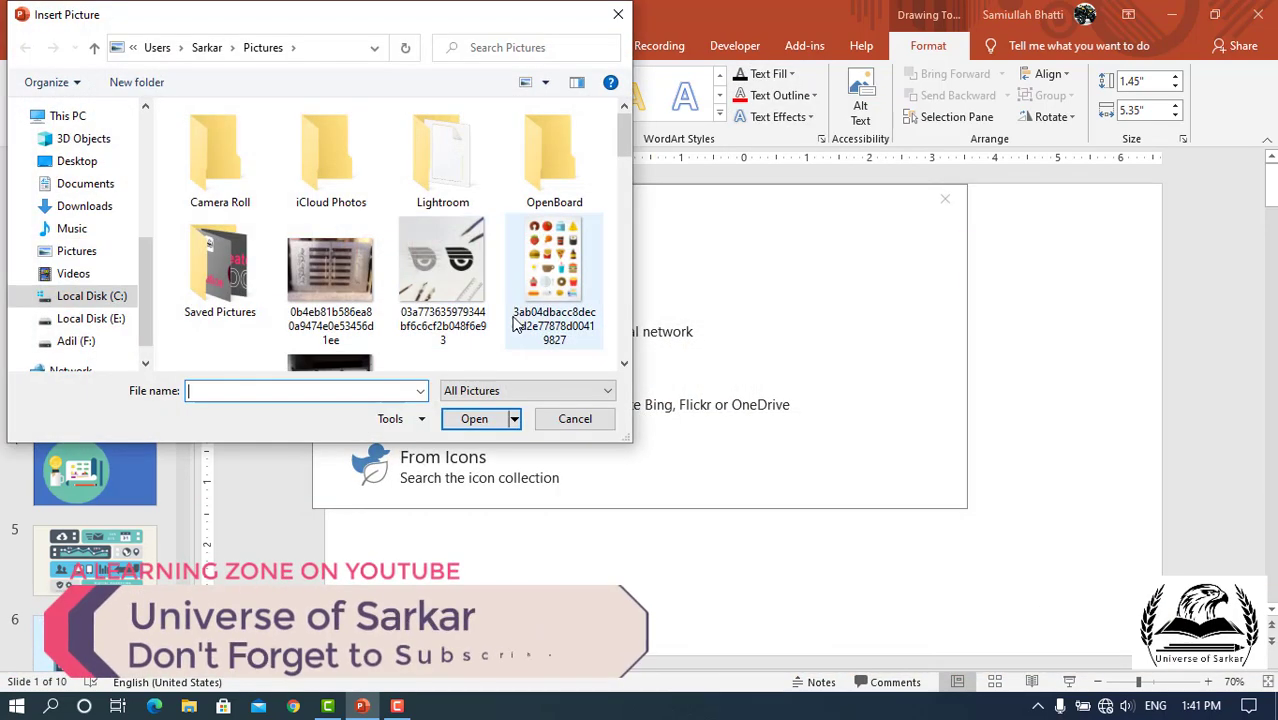
{"action": "scroll", "coordinate": [510, 300], "scroll_direction": "down", "scroll_amount": 1}
{"action": "scroll", "coordinate": [499, 265], "scroll_direction": "down", "scroll_amount": 1}
{"action": "scroll", "coordinate": [499, 265], "scroll_direction": "down", "scroll_amount": 1}
{"action": "left_click", "coordinate": [465, 292]}
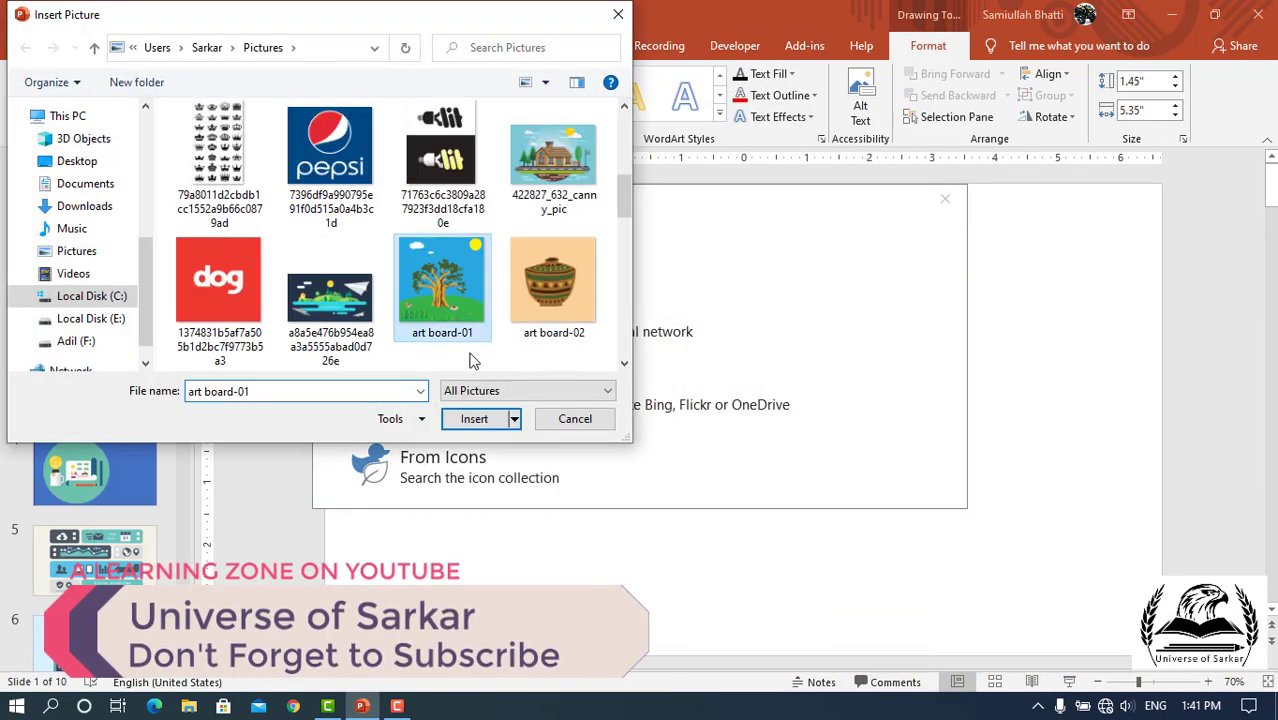
{"action": "left_click", "coordinate": [479, 418]}
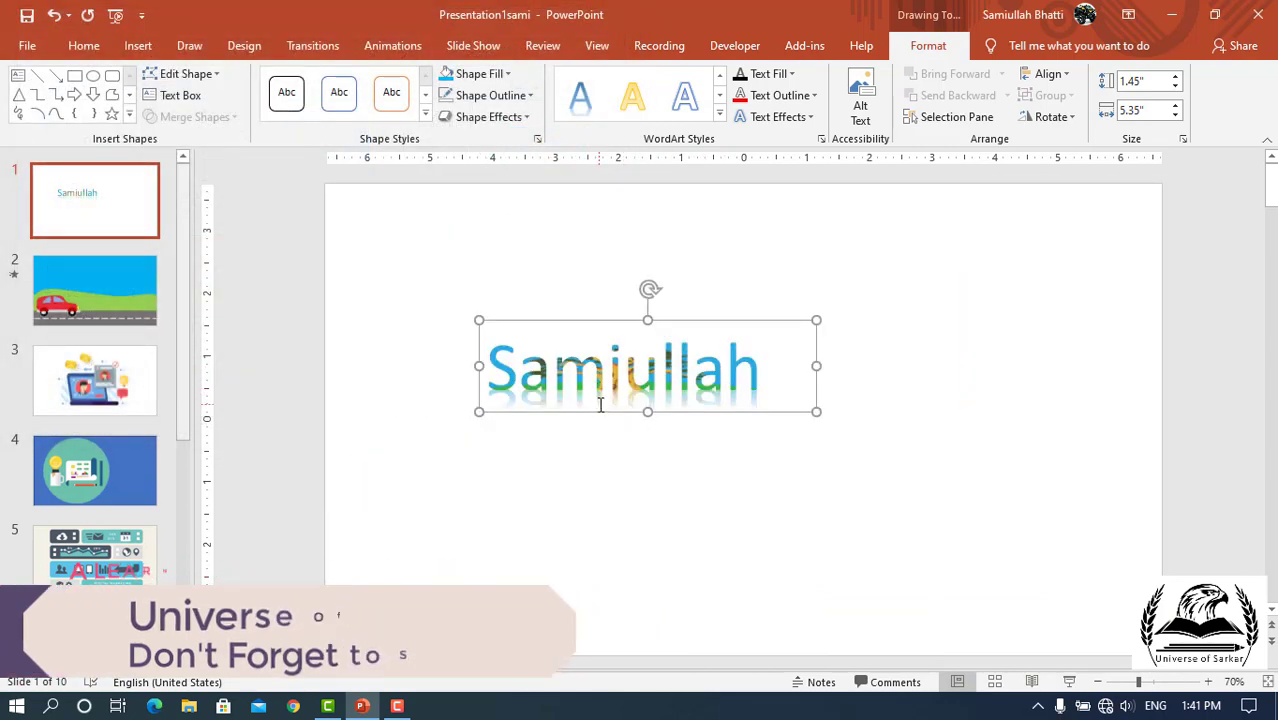
Step: Give the text a light-blue fill, then apply the plain black WordArt style
{"action": "left_click", "coordinate": [760, 74]}
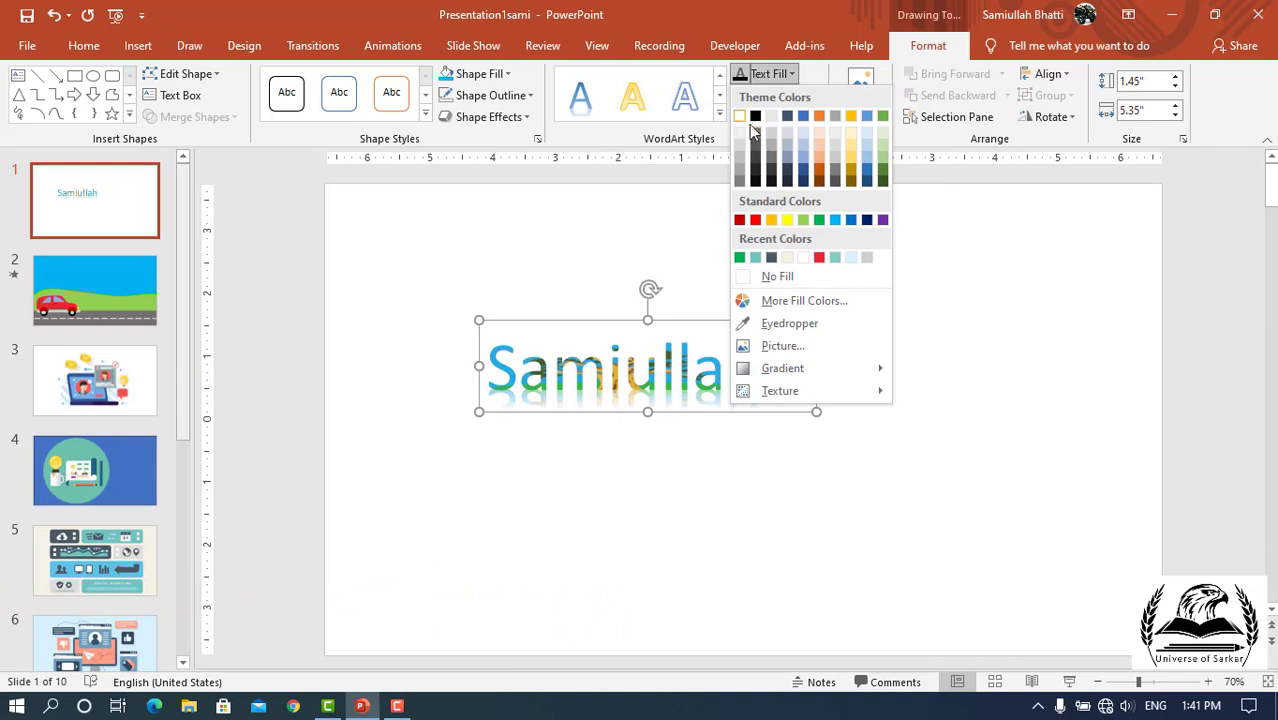
{"action": "left_click", "coordinate": [800, 165]}
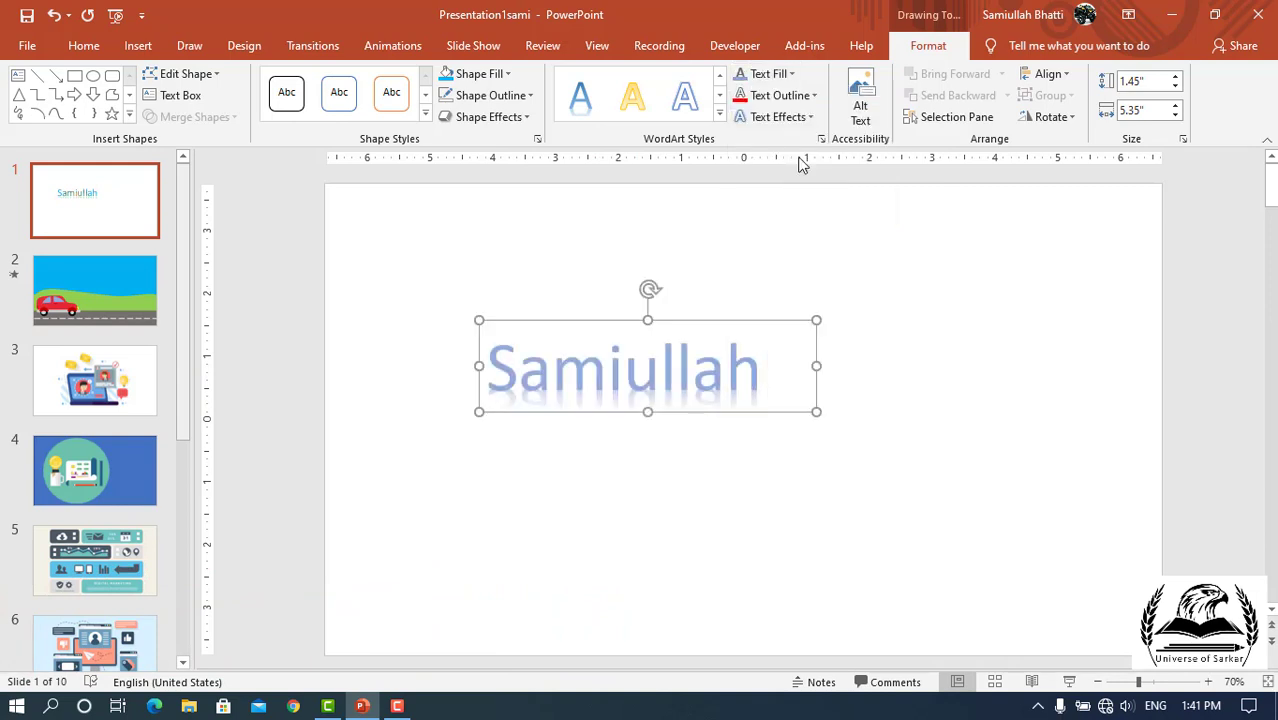
{"action": "left_click", "coordinate": [719, 113]}
{"action": "left_click", "coordinate": [592, 103]}
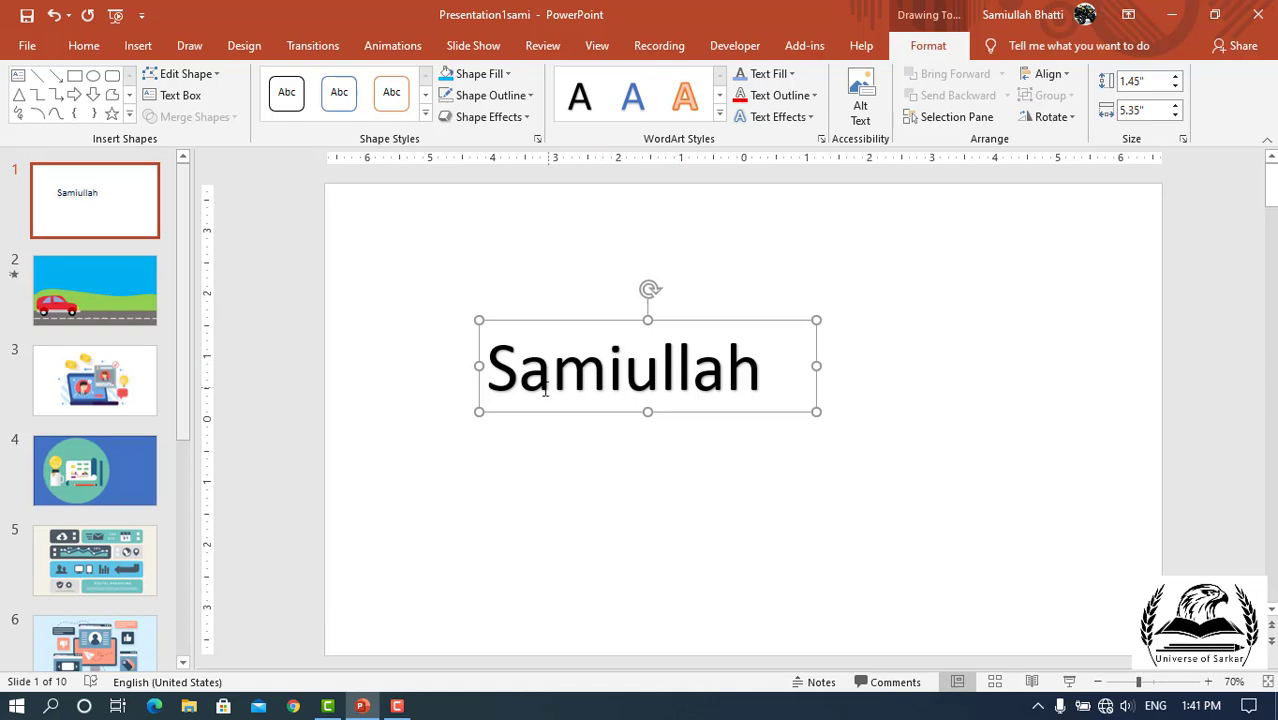
Step: Give the letters a red 3 pt round-dot text outline
{"action": "left_click", "coordinate": [813, 97]}
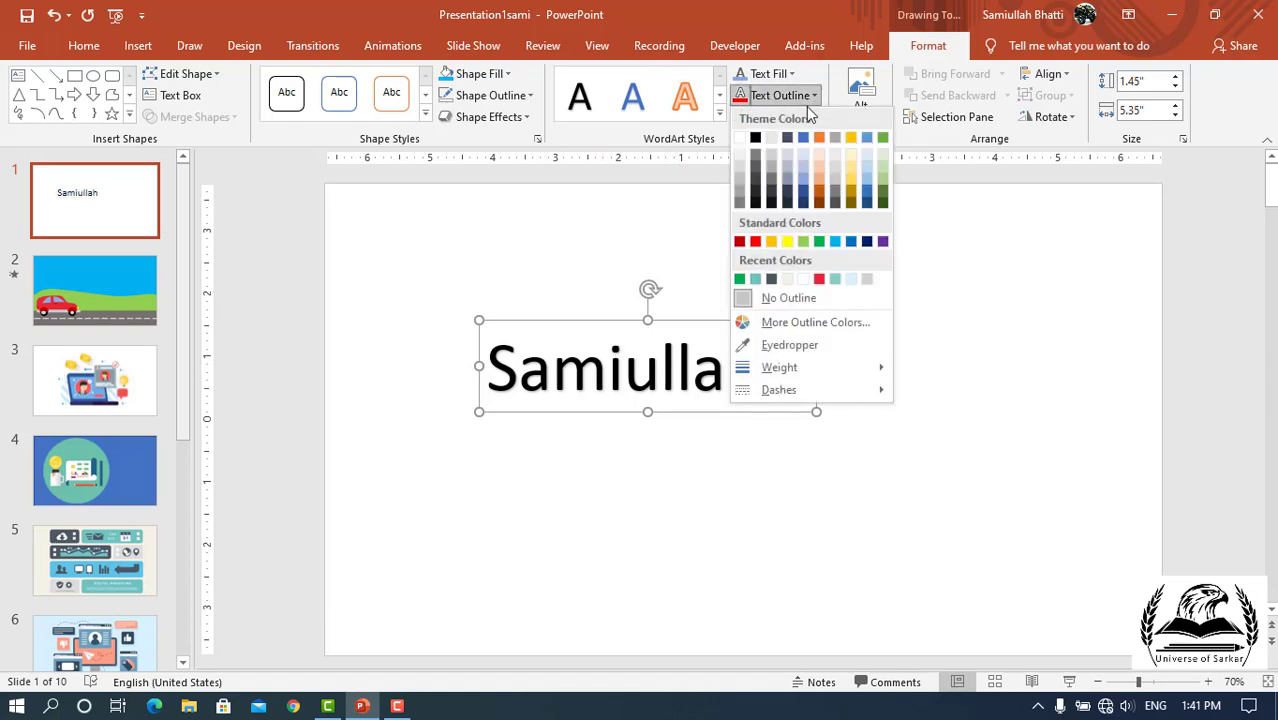
{"action": "left_click", "coordinate": [756, 243]}
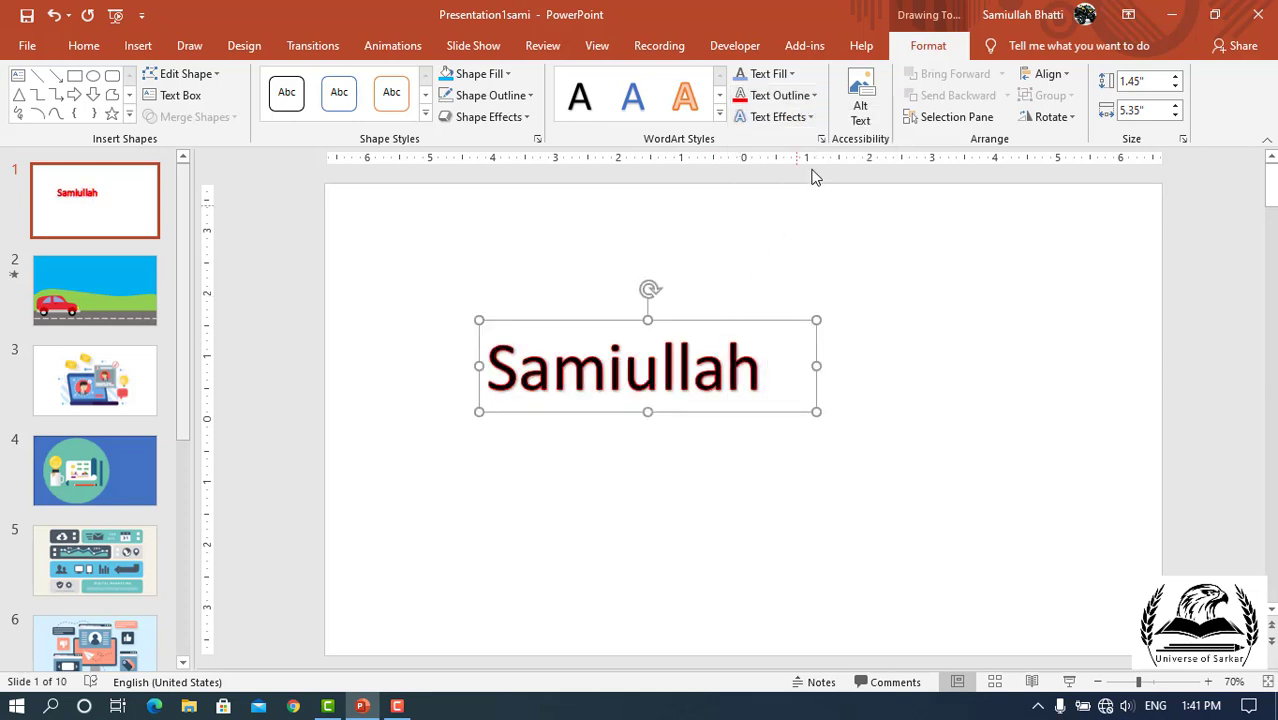
{"action": "left_click", "coordinate": [815, 98]}
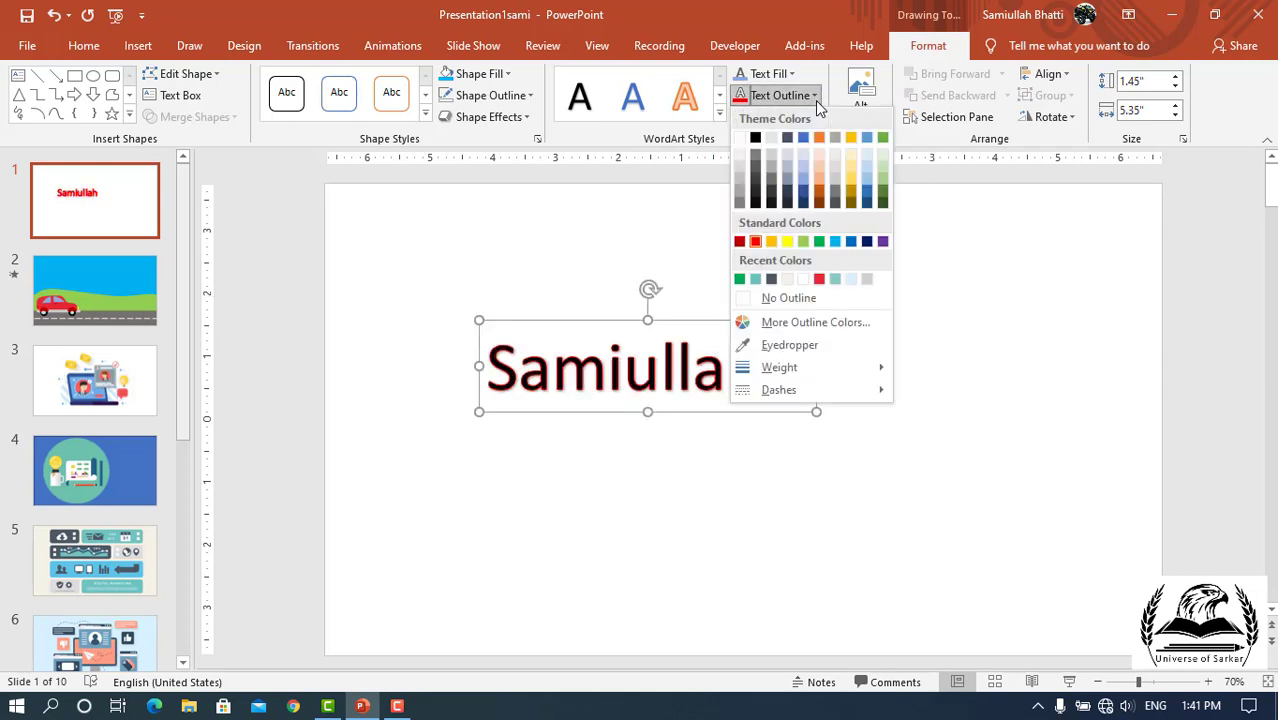
{"action": "mouse_move", "coordinate": [834, 367]}
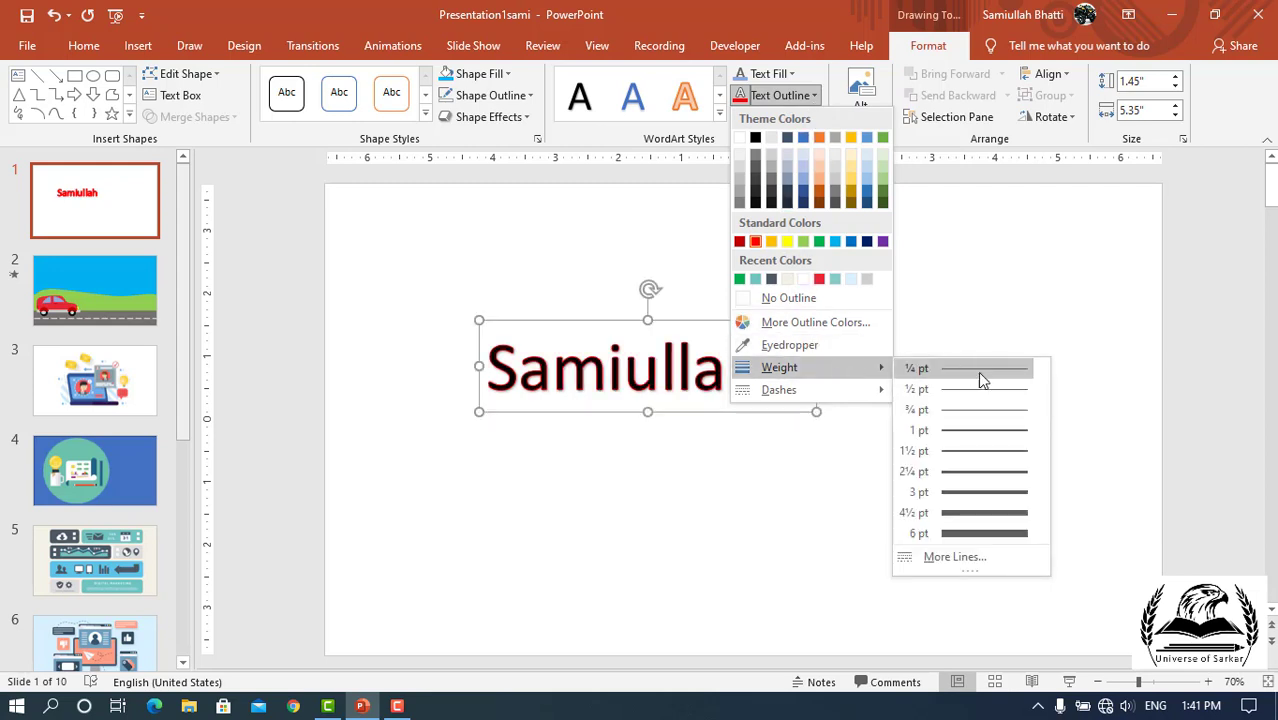
{"action": "left_click", "coordinate": [981, 492]}
{"action": "left_click", "coordinate": [815, 96]}
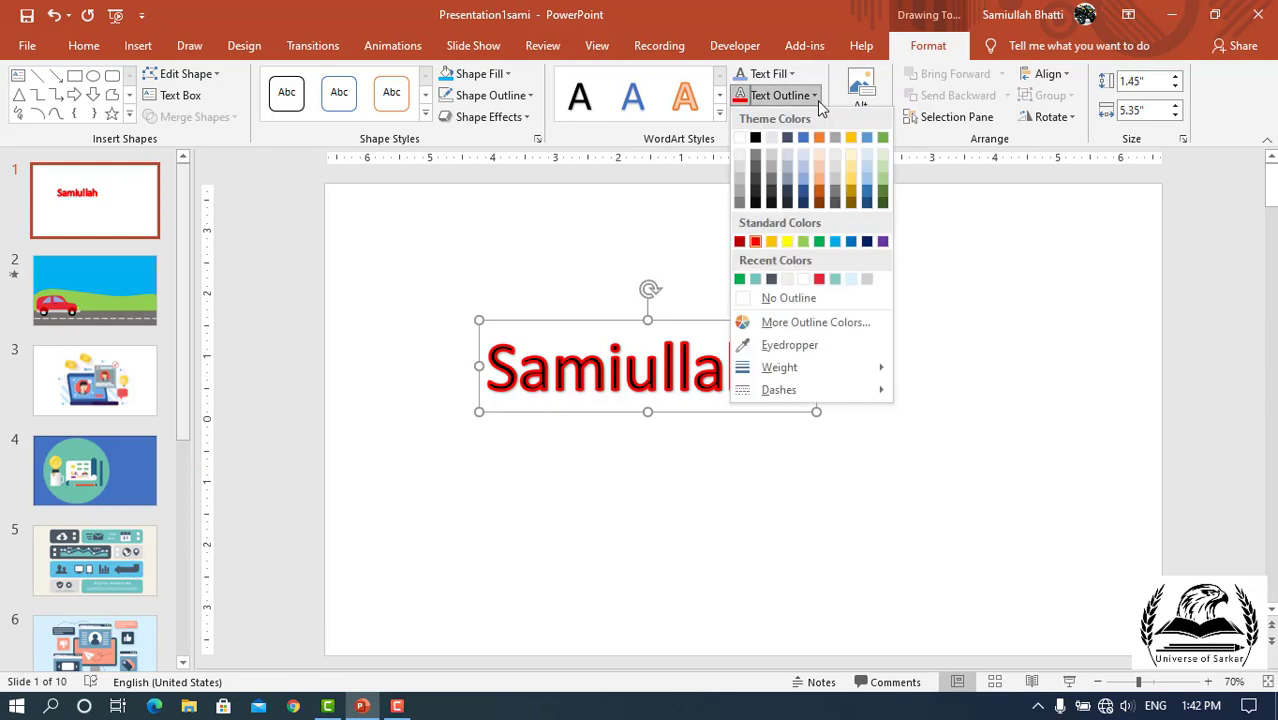
{"action": "mouse_move", "coordinate": [820, 392]}
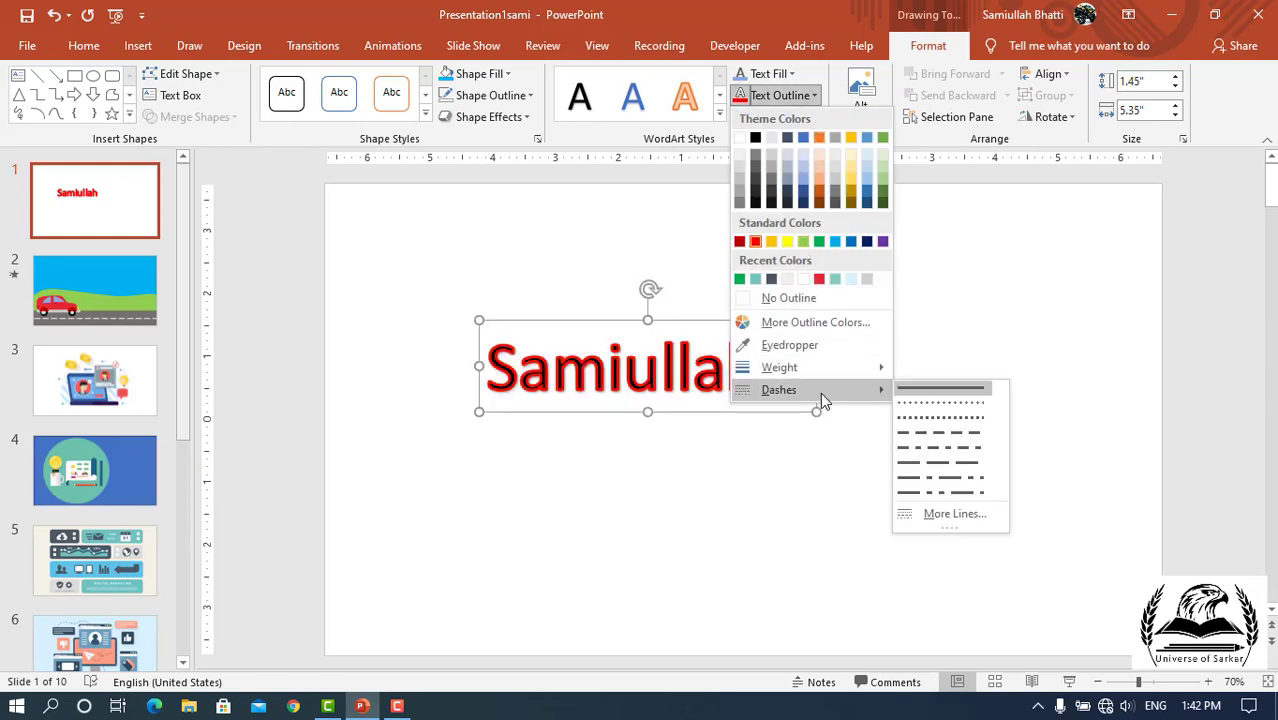
{"action": "left_click", "coordinate": [920, 412]}
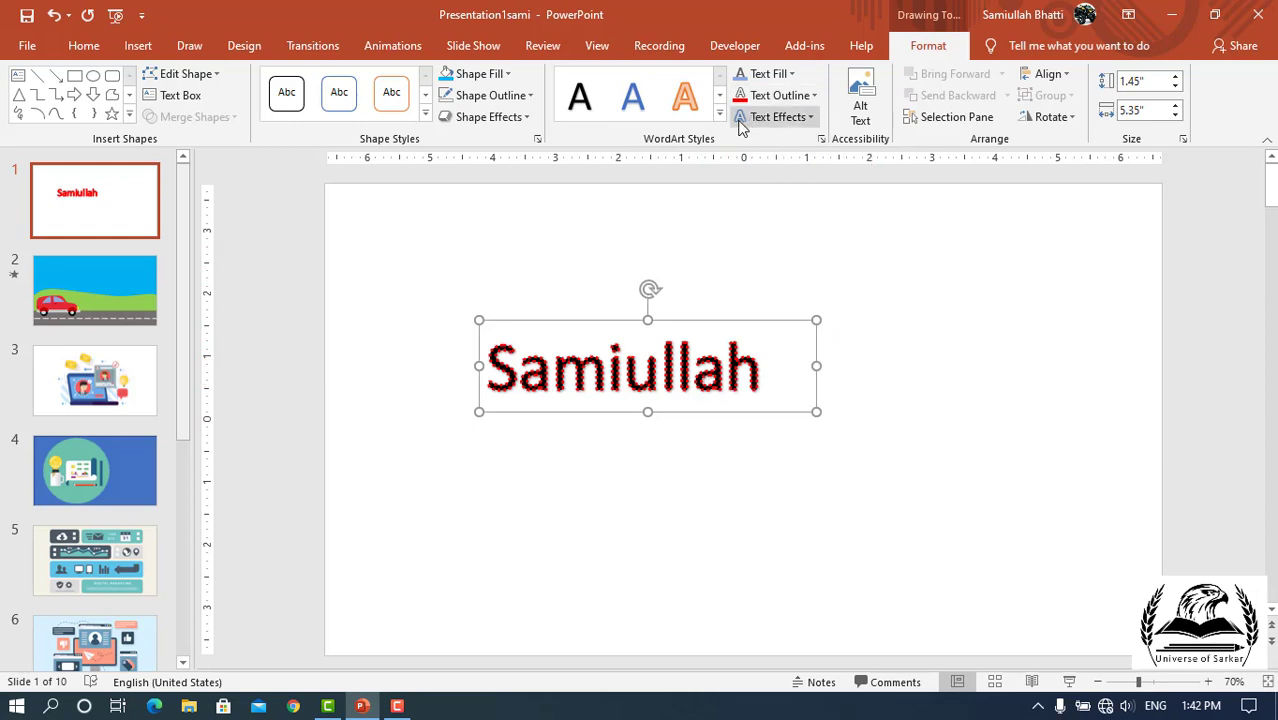
{"action": "left_click", "coordinate": [810, 120]}
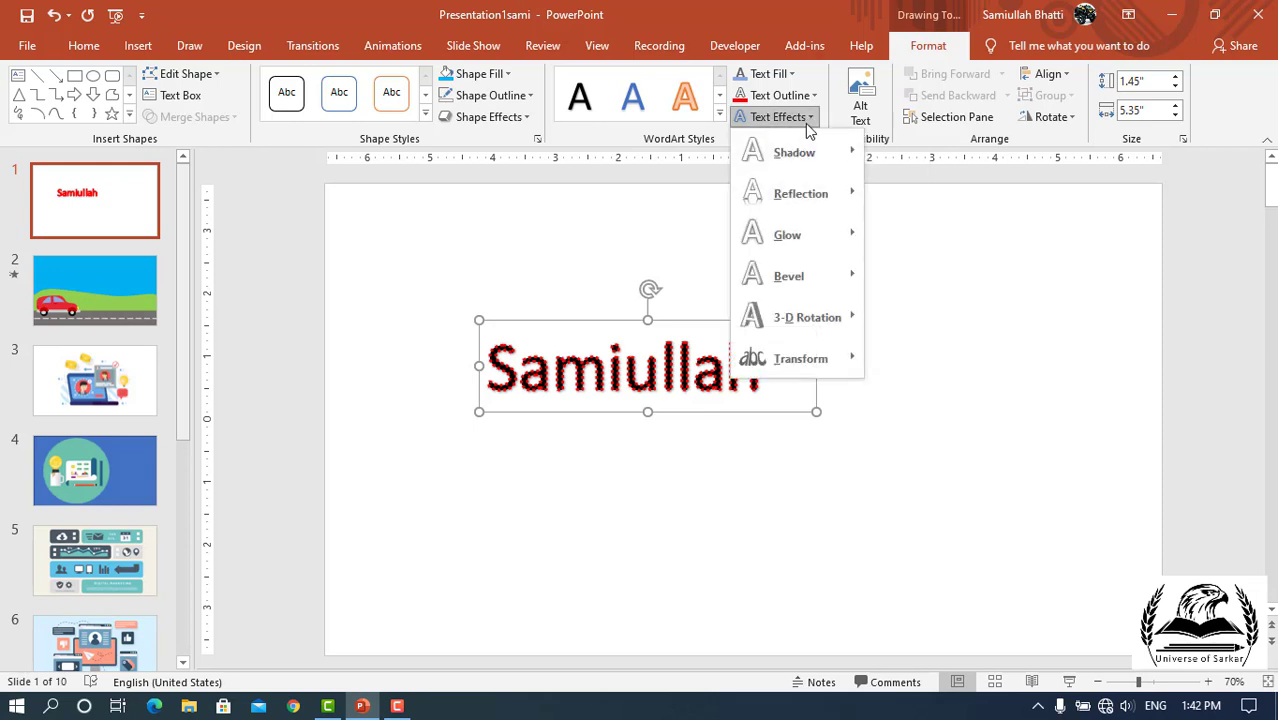
{"action": "mouse_move", "coordinate": [799, 152]}
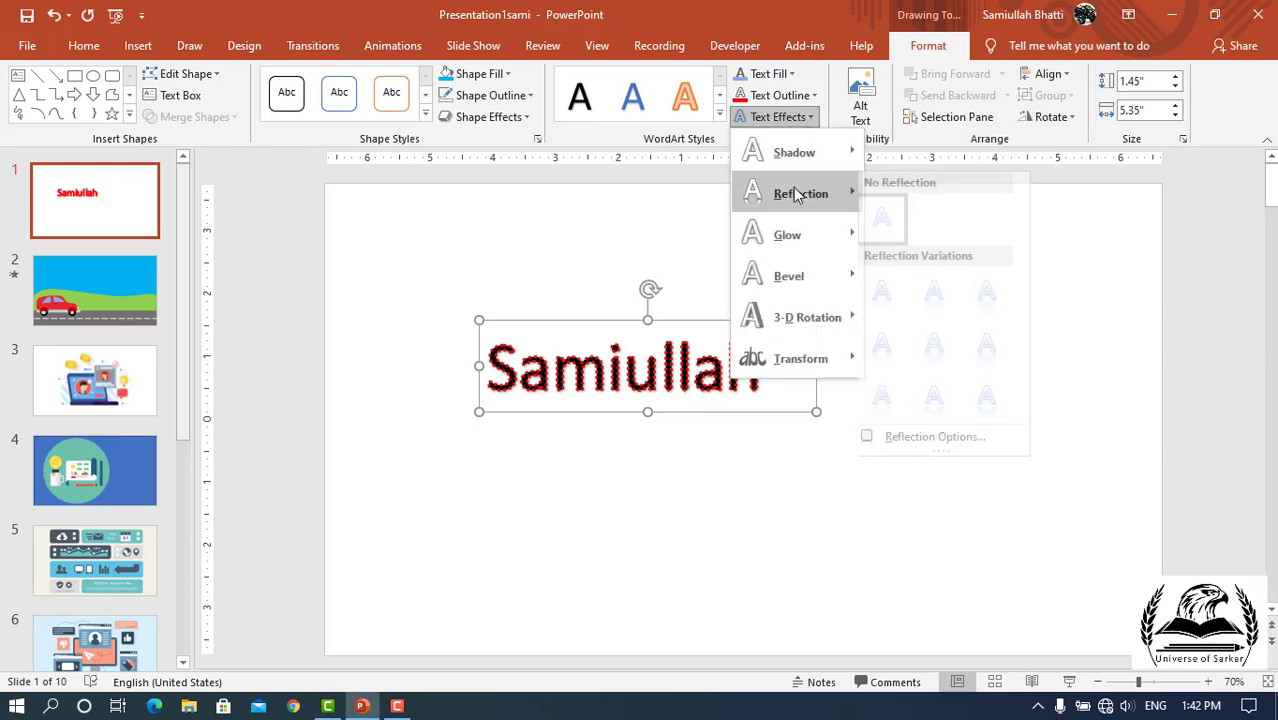
{"action": "mouse_move", "coordinate": [793, 234]}
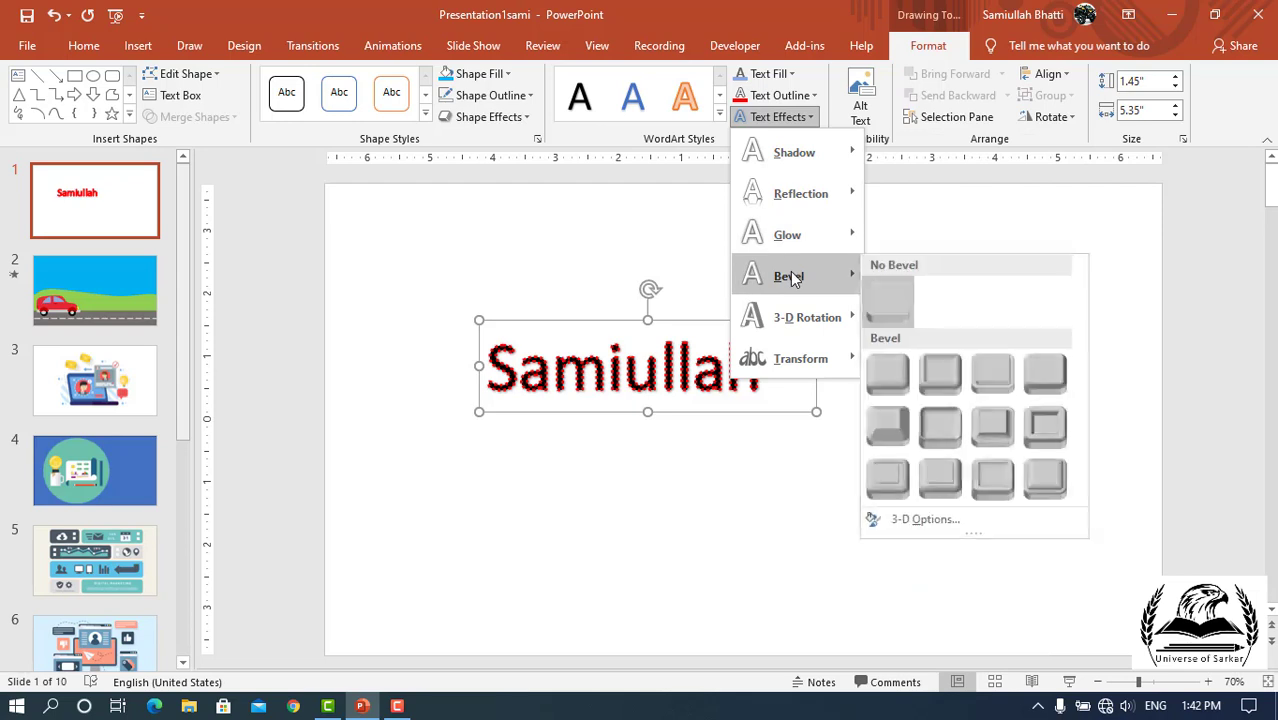
{"action": "mouse_move", "coordinate": [793, 317]}
{"action": "mouse_move", "coordinate": [786, 373]}
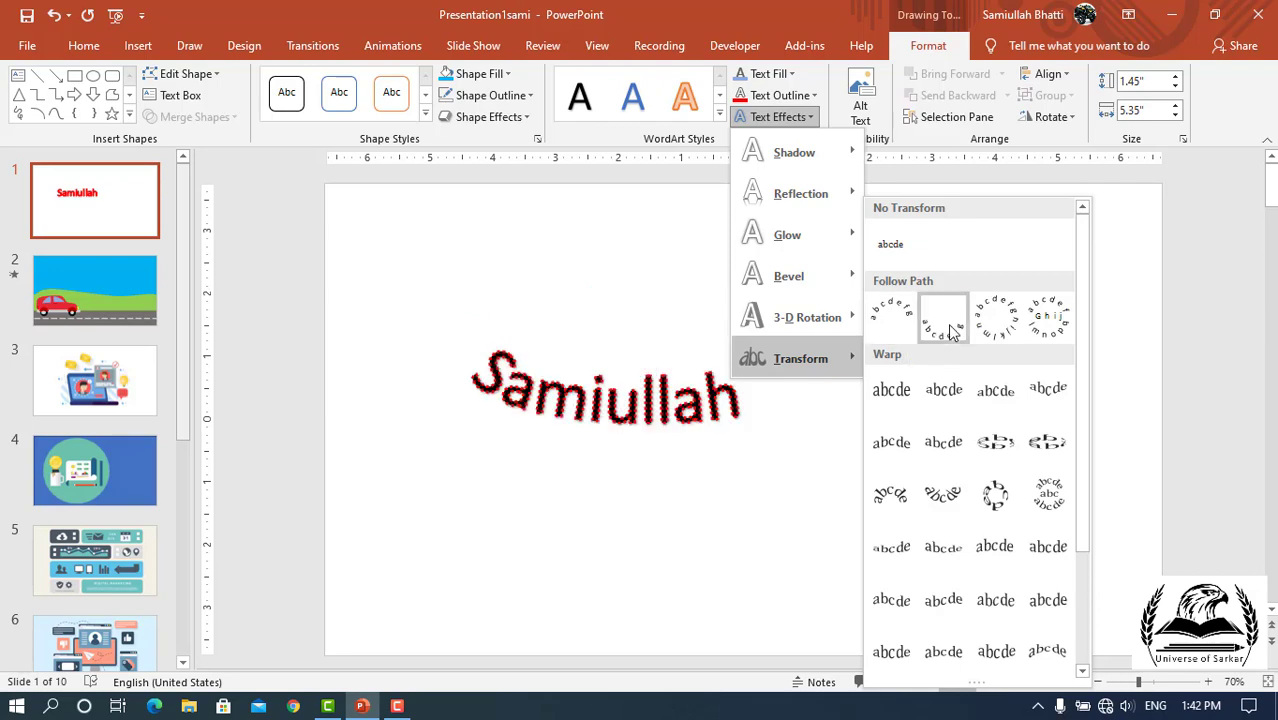
{"action": "left_click", "coordinate": [806, 24]}
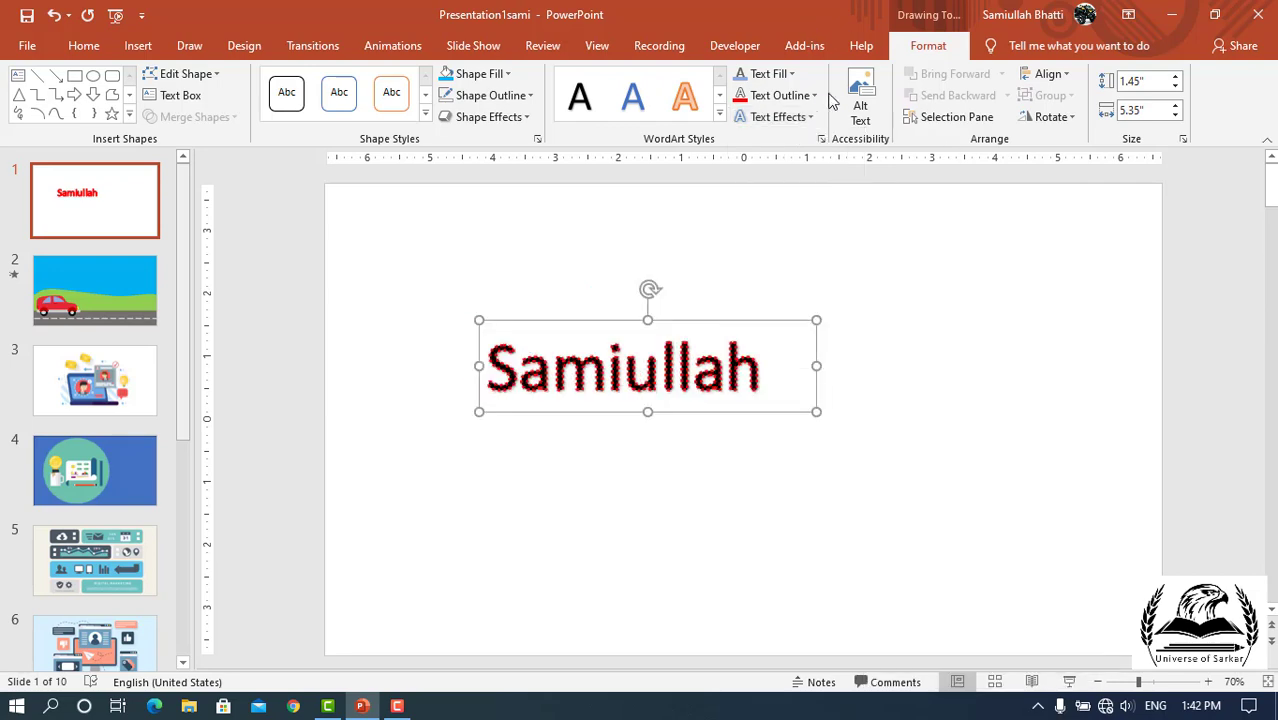
Step: Open the Format Shape pane's Text Options and expand the Text Fill settings
{"action": "left_click", "coordinate": [821, 140]}
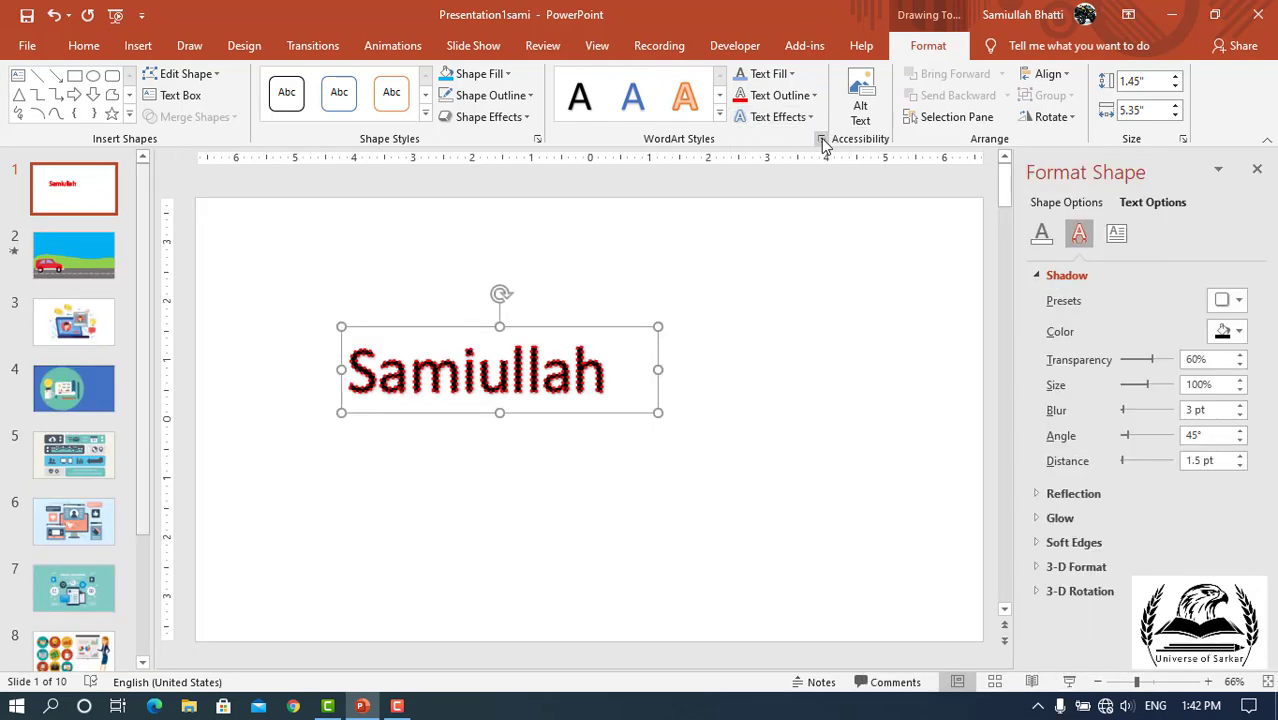
{"action": "left_click", "coordinate": [1041, 237]}
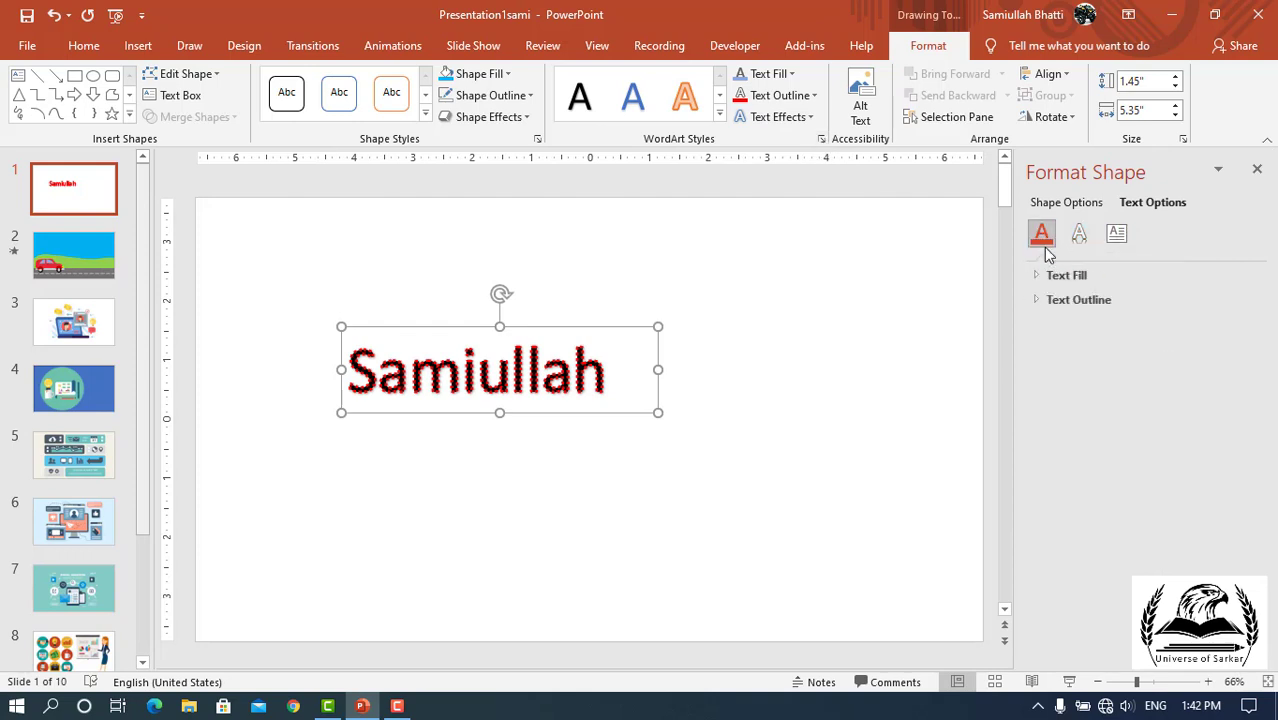
{"action": "left_click", "coordinate": [1040, 277]}
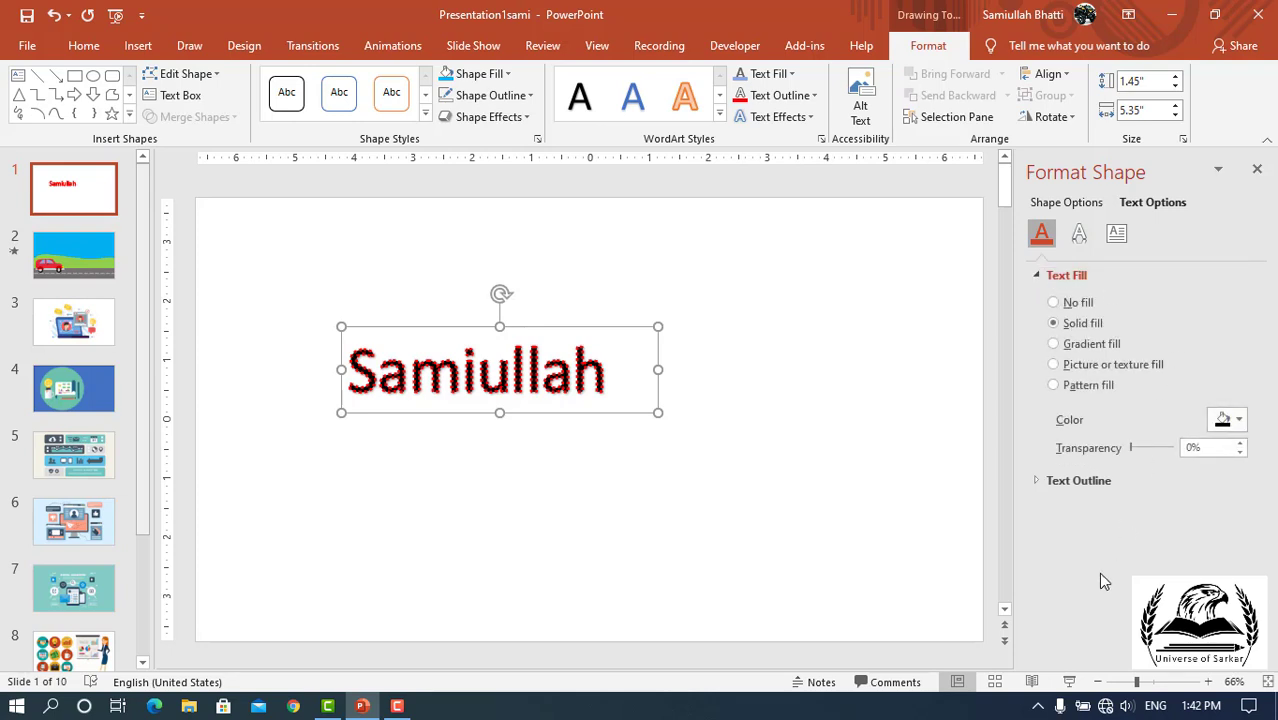
{"action": "left_click", "coordinate": [1036, 481]}
{"action": "scroll", "coordinate": [1075, 422], "scroll_direction": "down", "scroll_amount": 3}
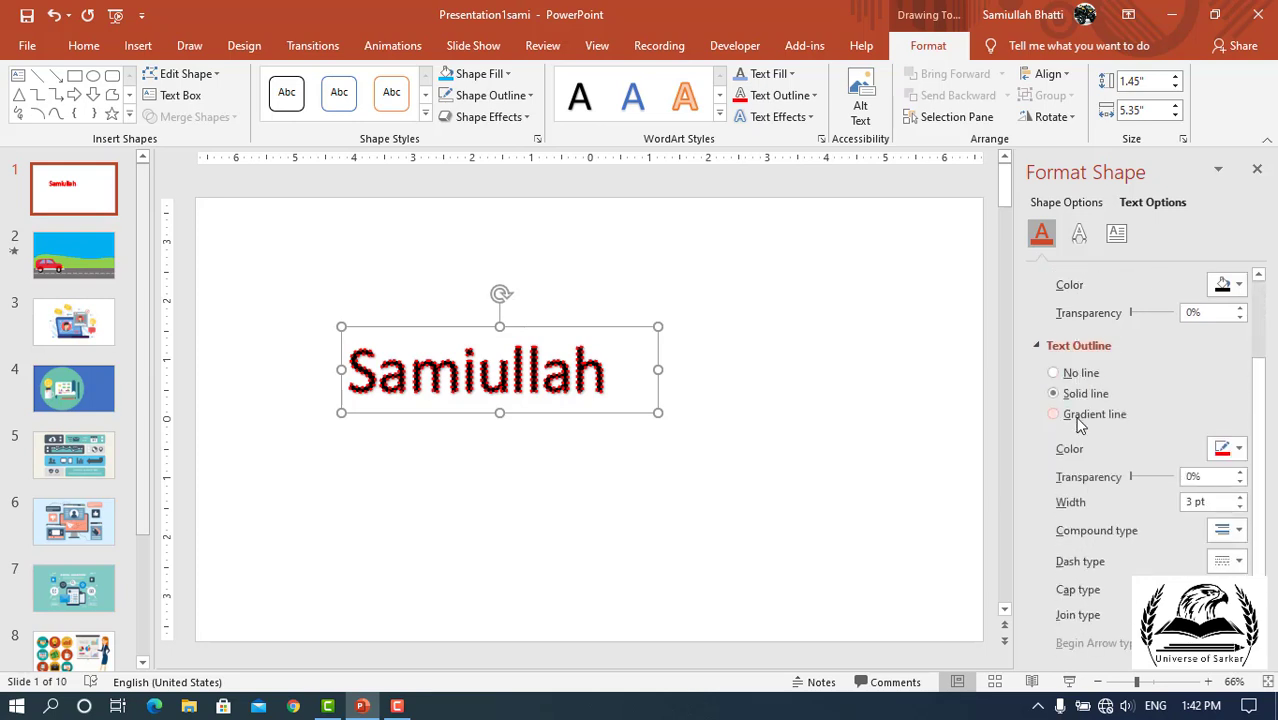
{"action": "scroll", "coordinate": [1066, 477], "scroll_direction": "up", "scroll_amount": 5}
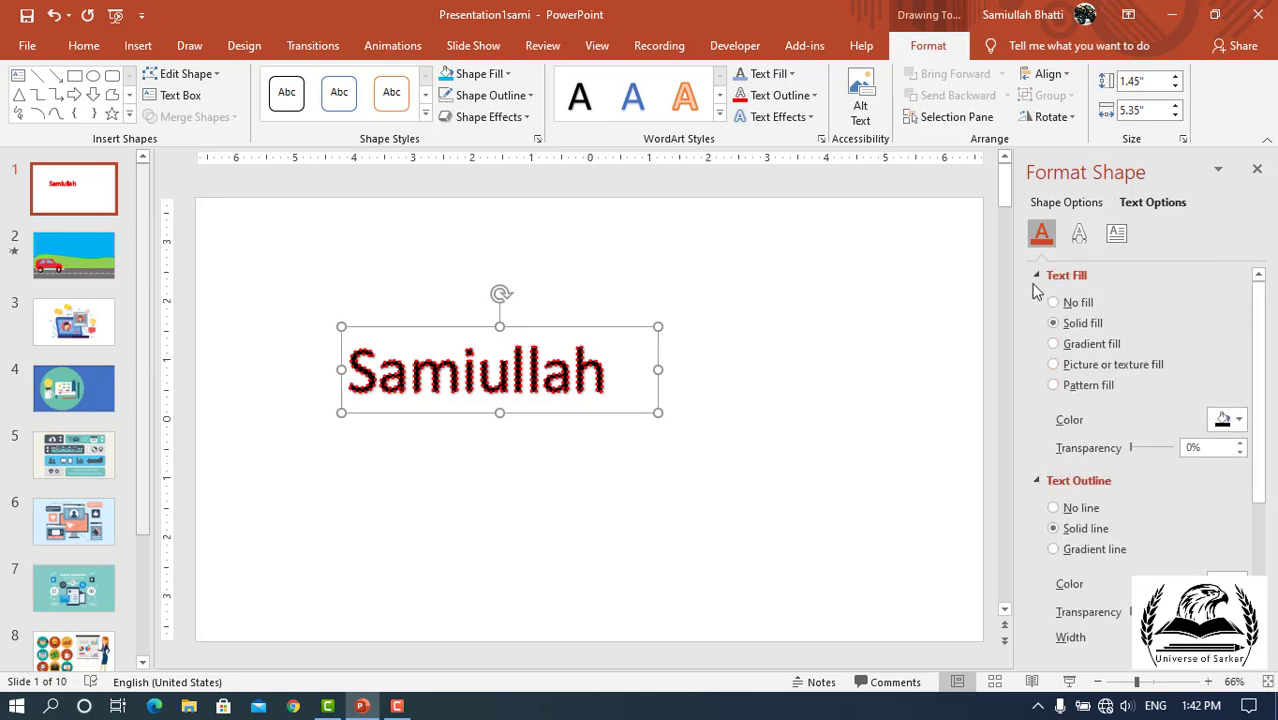
{"action": "left_click", "coordinate": [1036, 276]}
{"action": "left_click", "coordinate": [1037, 302]}
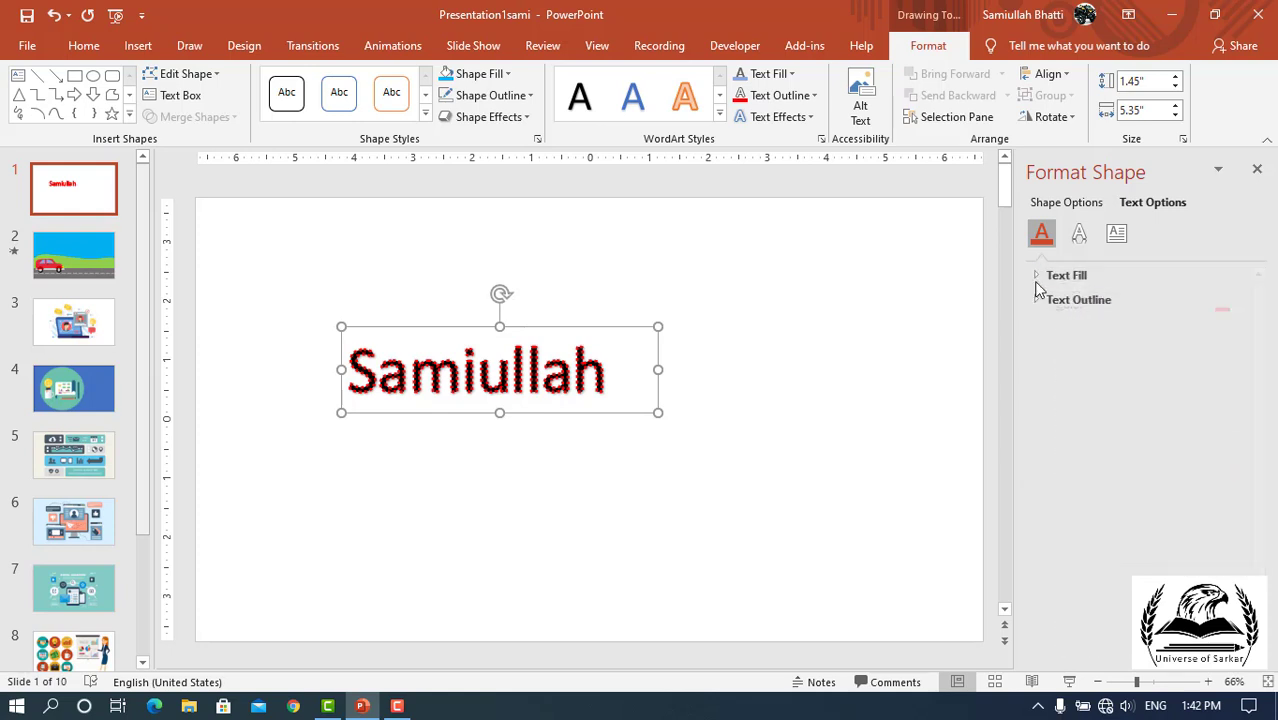
{"action": "left_click", "coordinate": [1040, 276]}
Step: Set the text fill colour to green after briefly trying orange
{"action": "left_click", "coordinate": [1240, 421]}
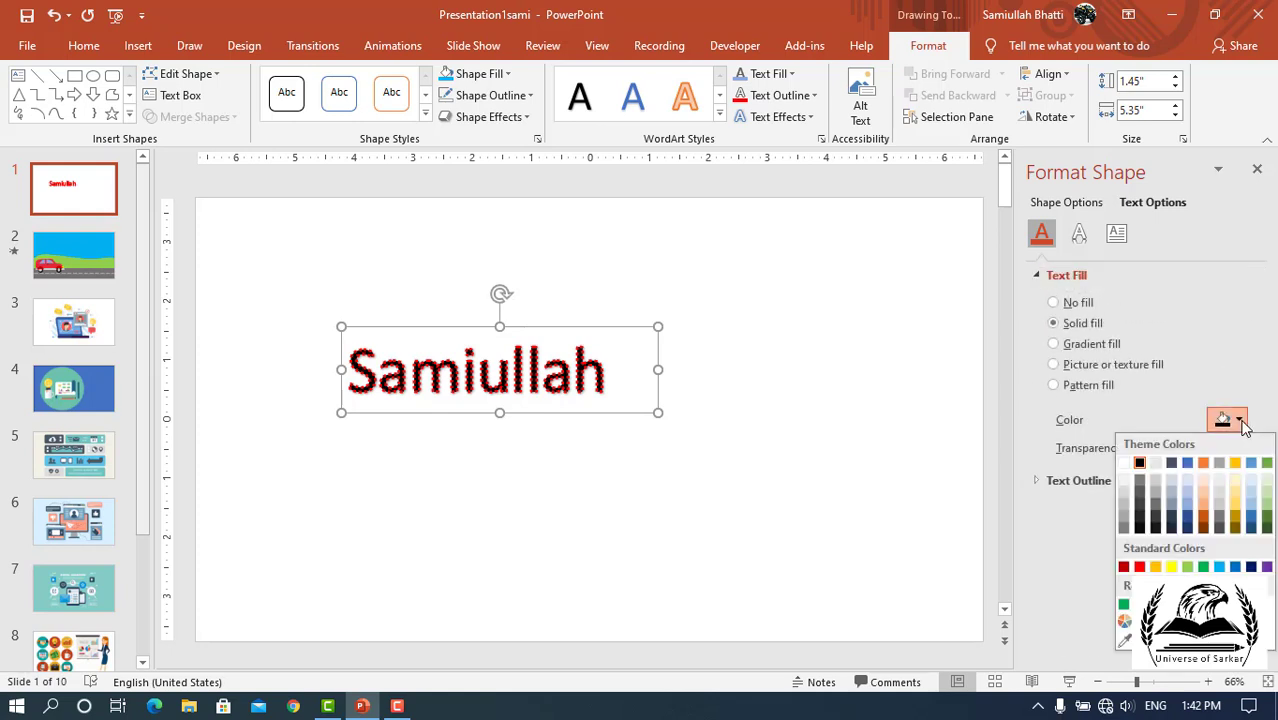
{"action": "left_click", "coordinate": [1204, 463]}
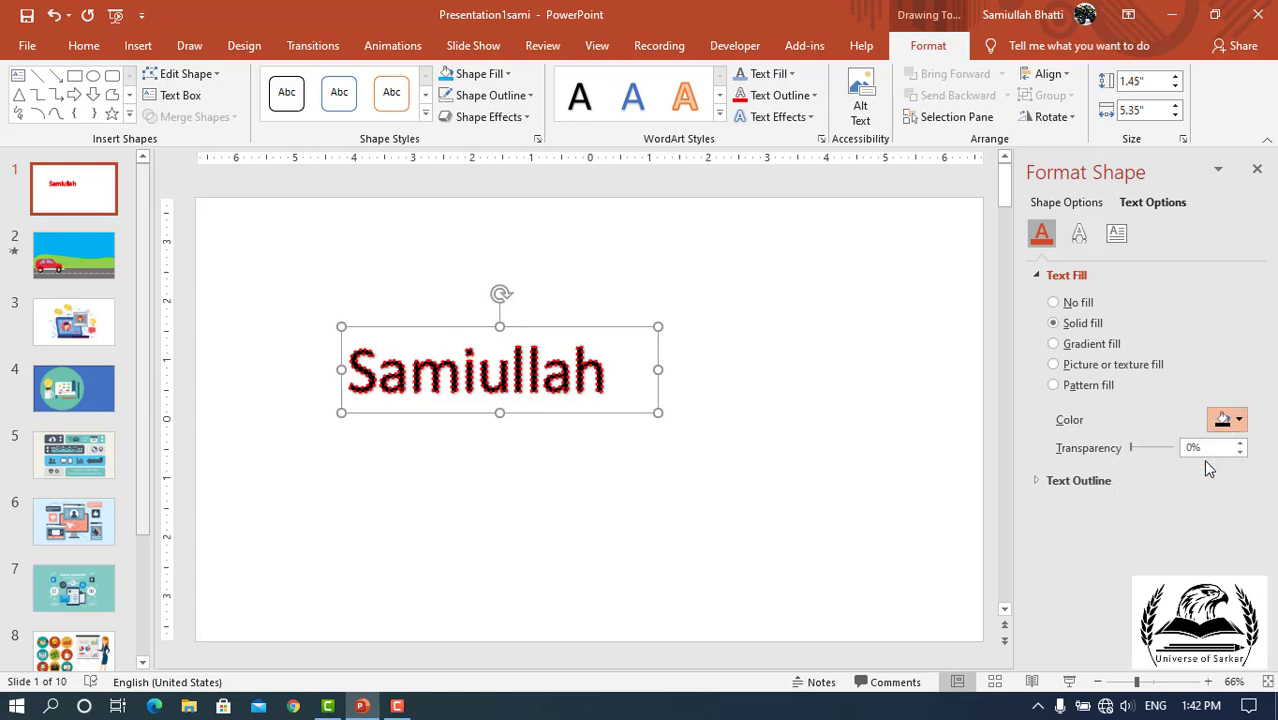
{"action": "left_click", "coordinate": [1238, 421]}
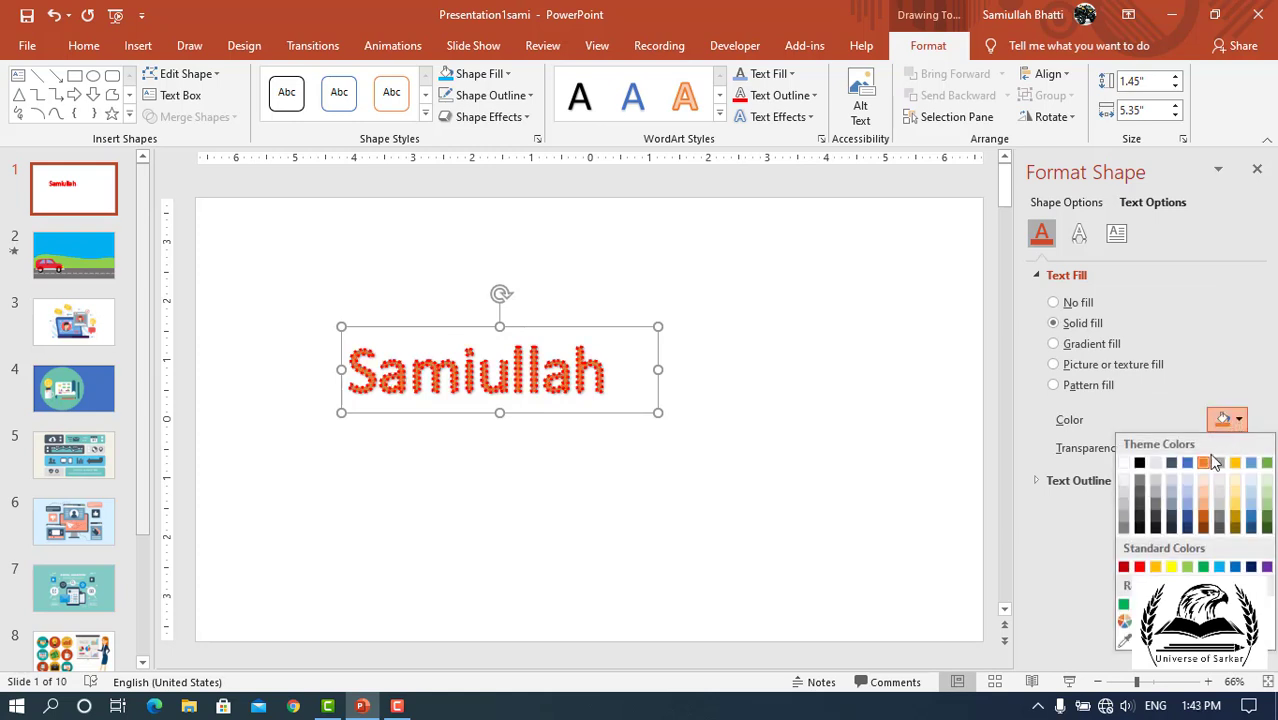
{"action": "left_click", "coordinate": [1266, 470]}
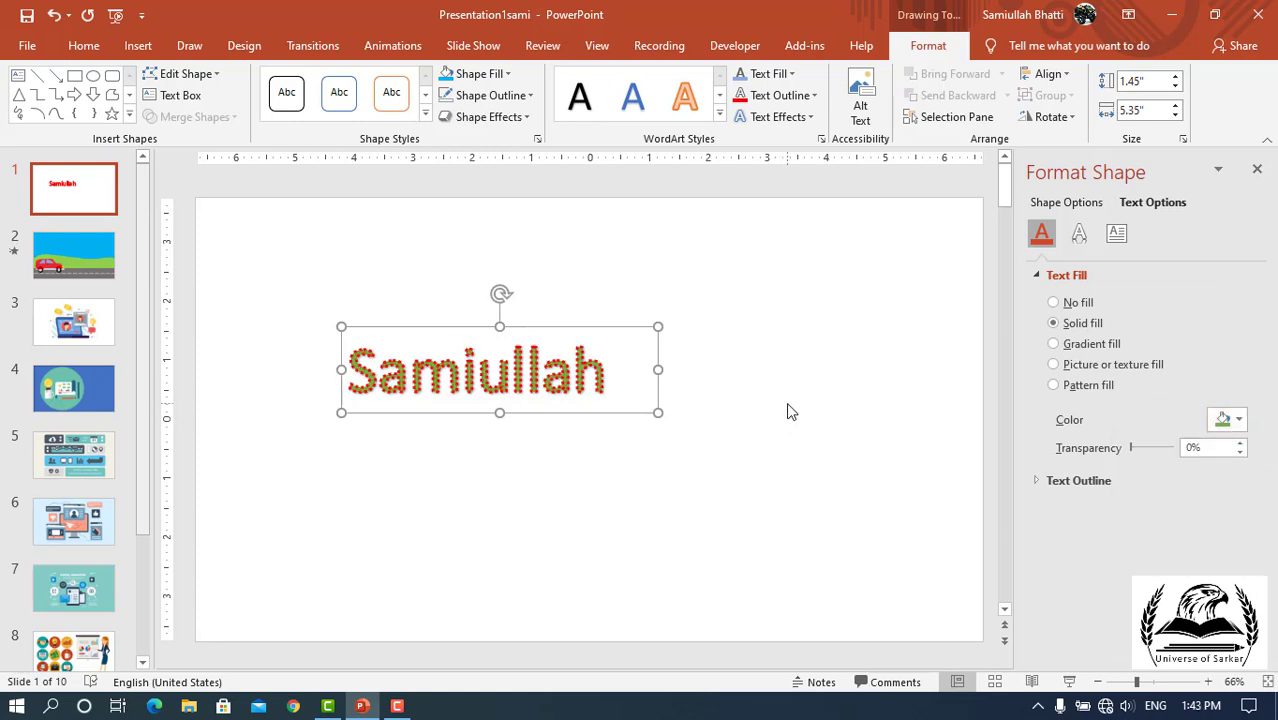
{"action": "left_click", "coordinate": [1037, 277]}
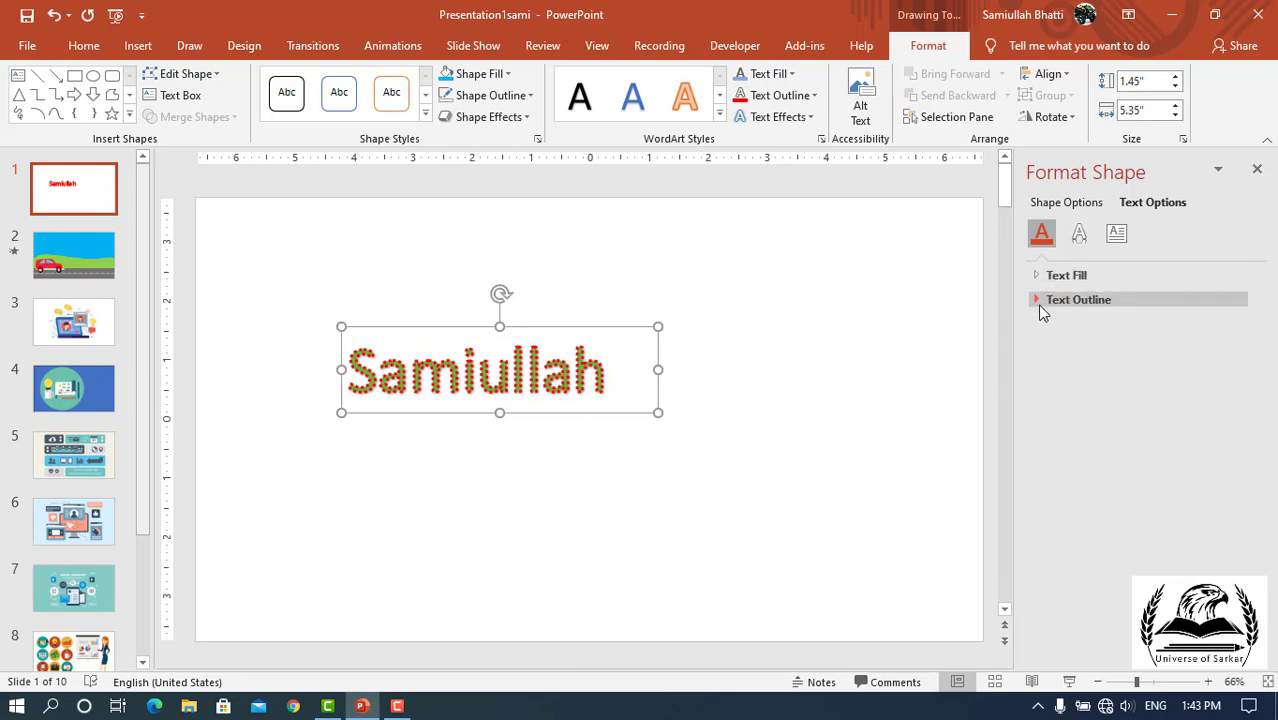
Step: Set the text outline to No line
{"action": "left_click", "coordinate": [1037, 303]}
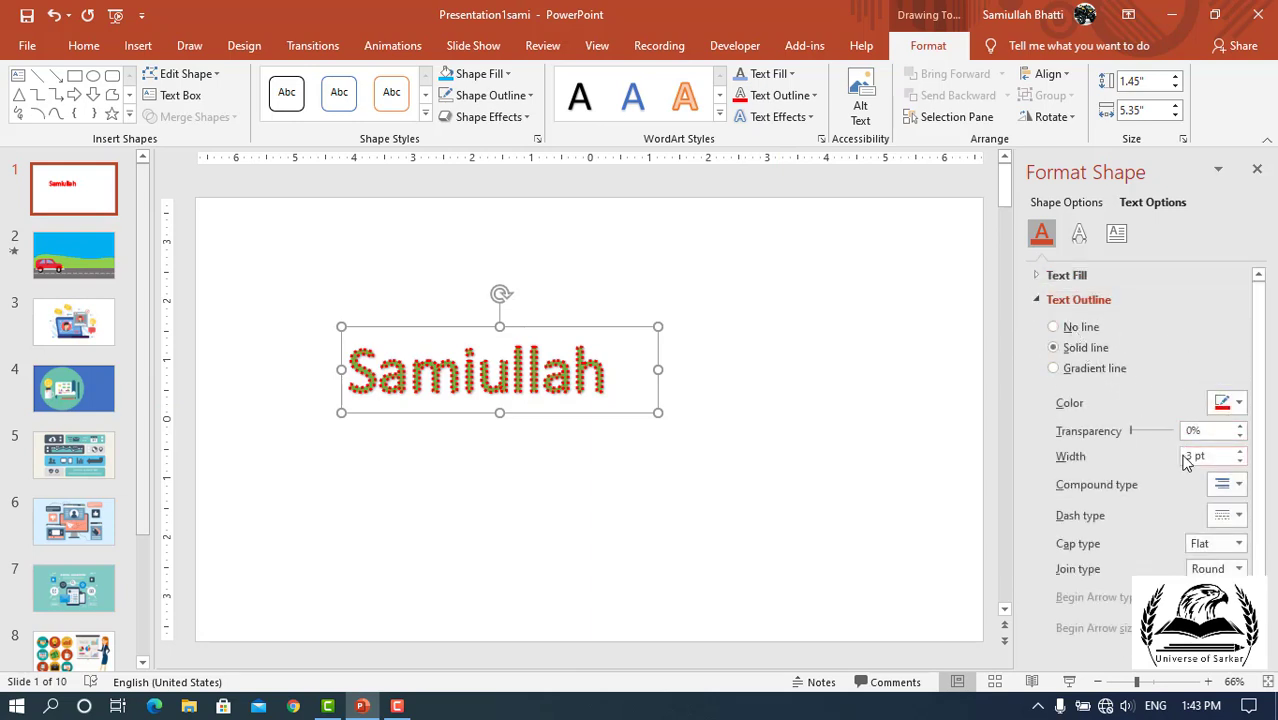
{"action": "scroll", "coordinate": [1119, 542], "scroll_direction": "down", "scroll_amount": 1}
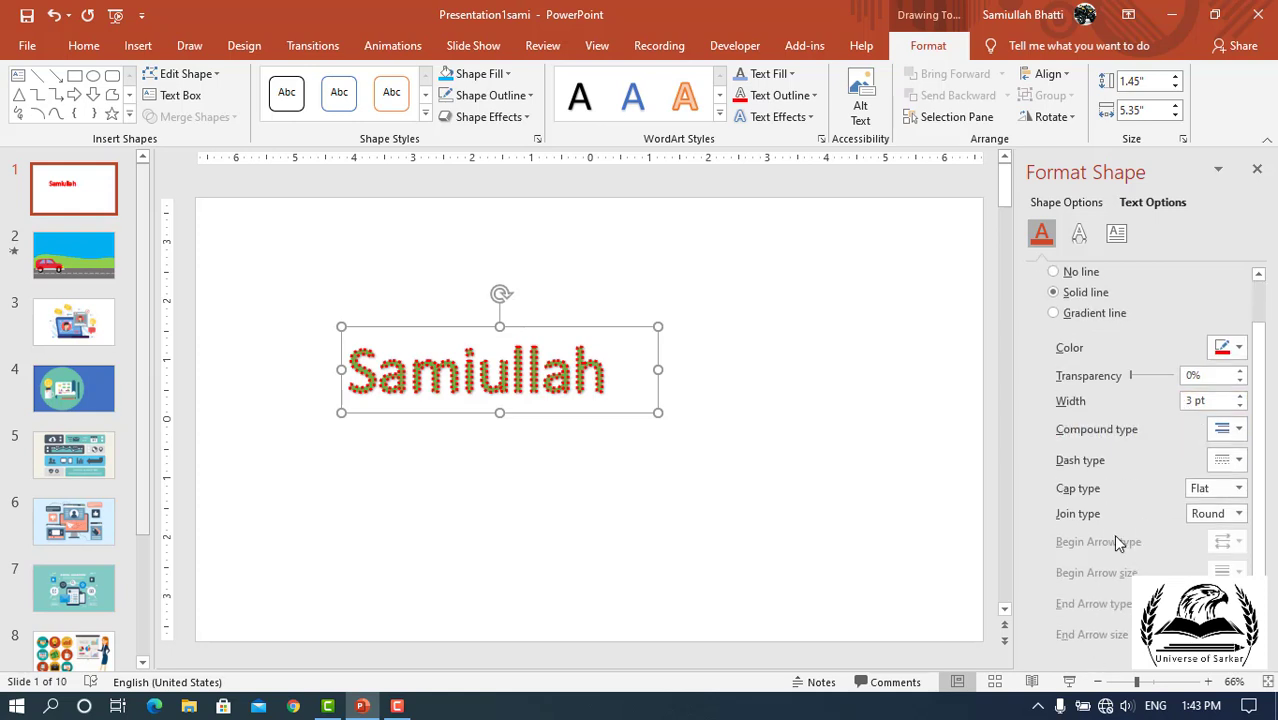
{"action": "scroll", "coordinate": [1110, 520], "scroll_direction": "up", "scroll_amount": 1}
{"action": "left_click", "coordinate": [1054, 327]}
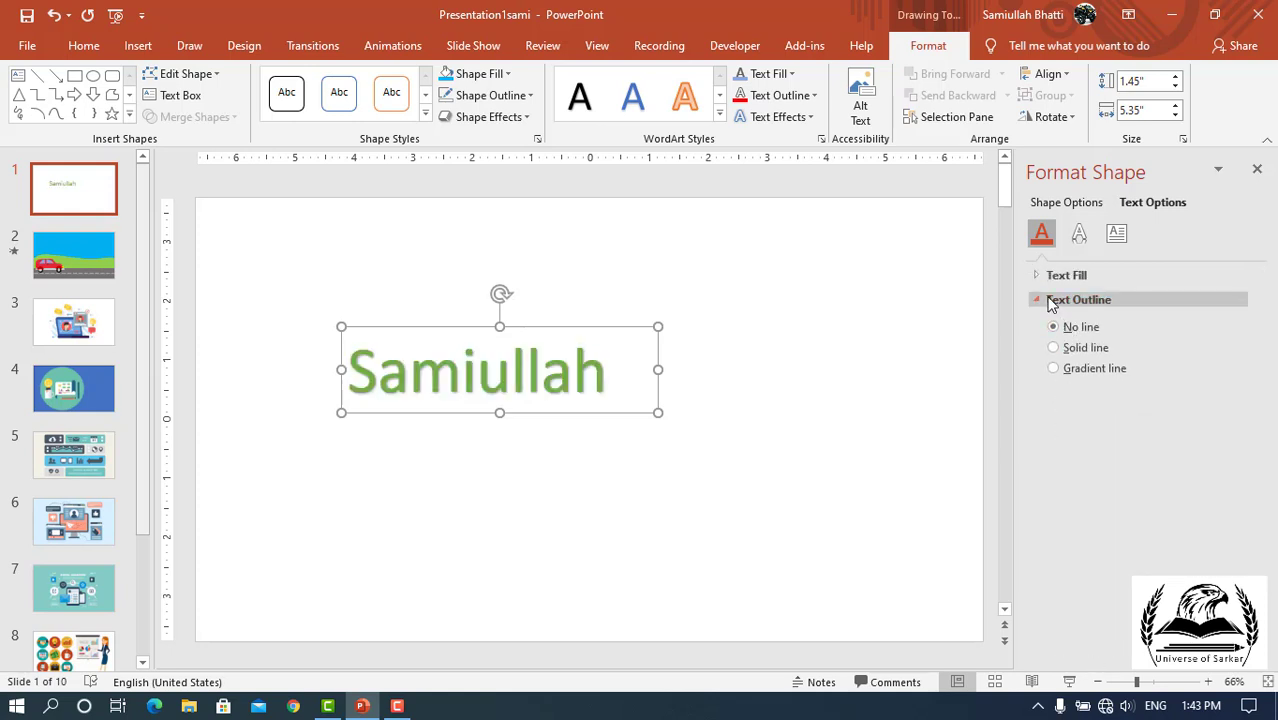
Step: Collapse Text Outline and switch the Format Shape pane to the Text Effects settings
{"action": "left_click", "coordinate": [1050, 302]}
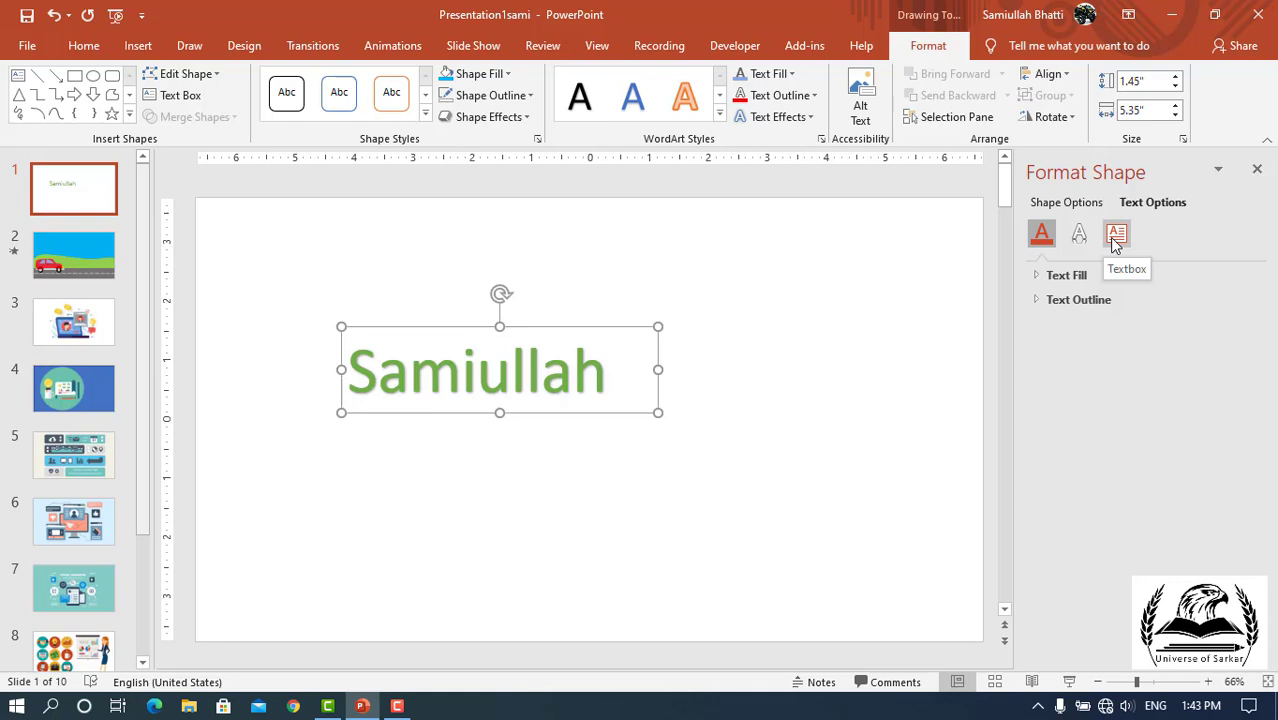
{"action": "left_click", "coordinate": [1113, 240]}
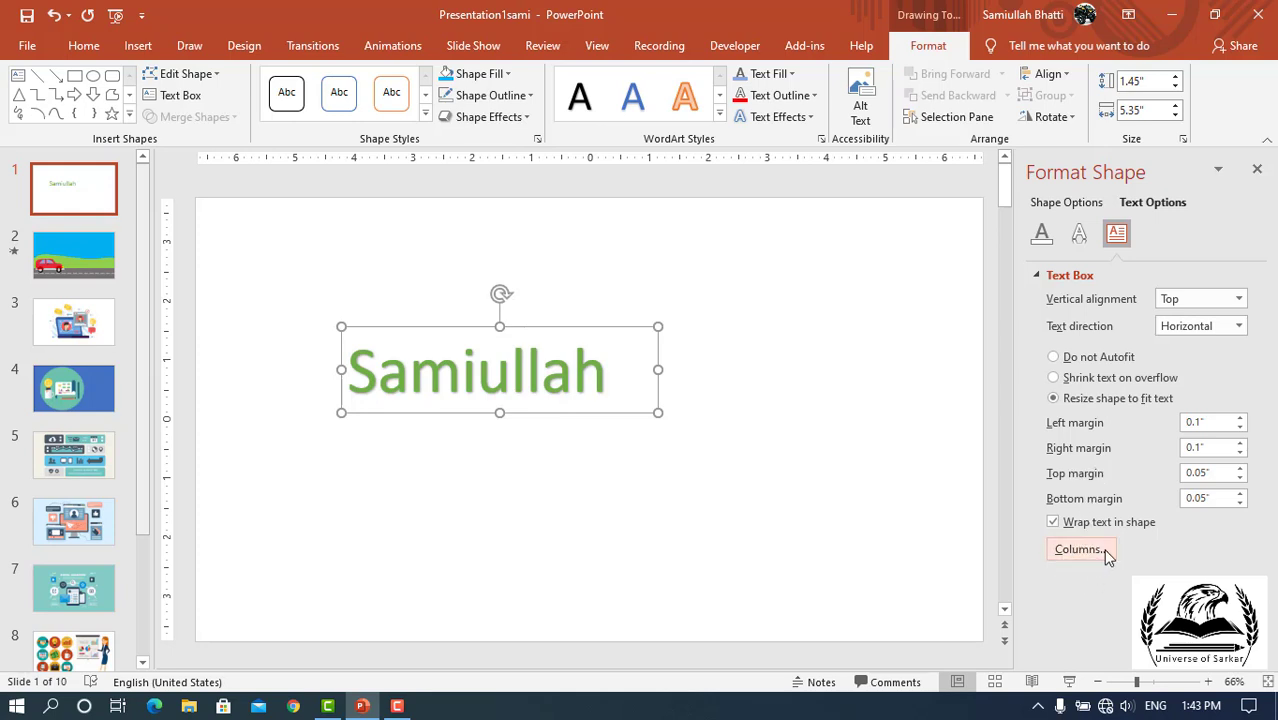
{"action": "left_click", "coordinate": [1080, 236]}
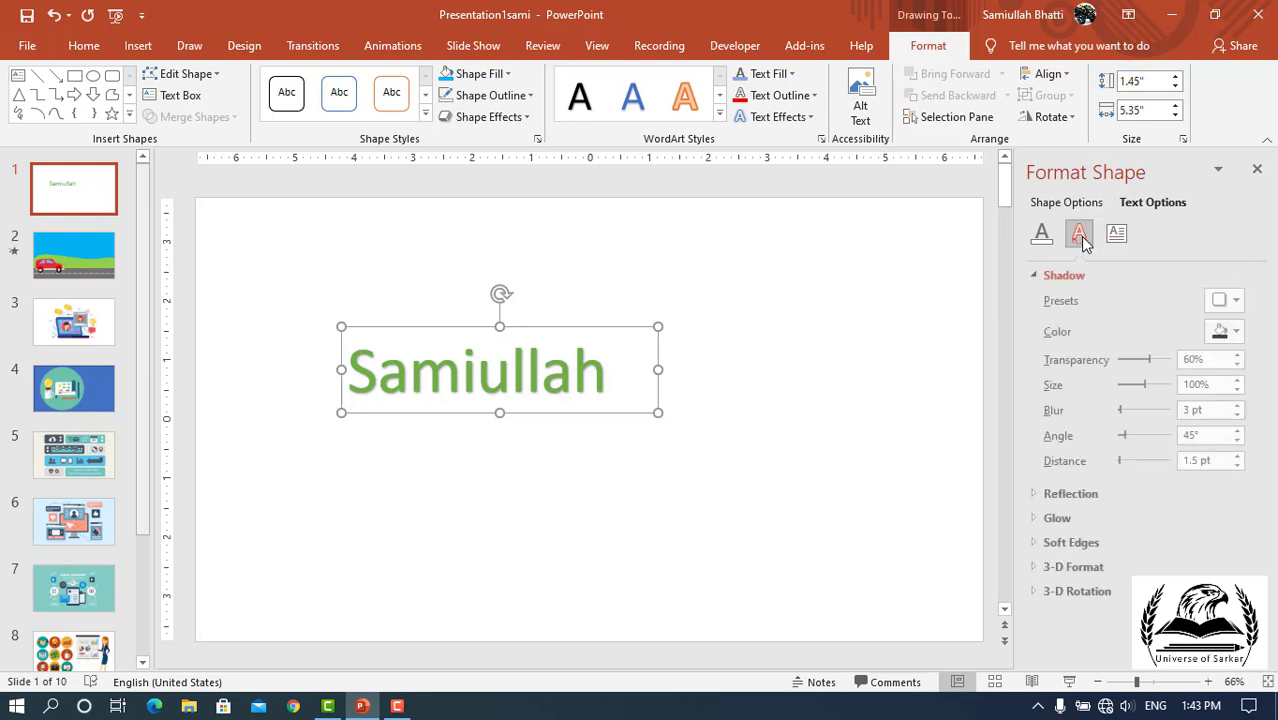
{"action": "left_click", "coordinate": [1062, 275]}
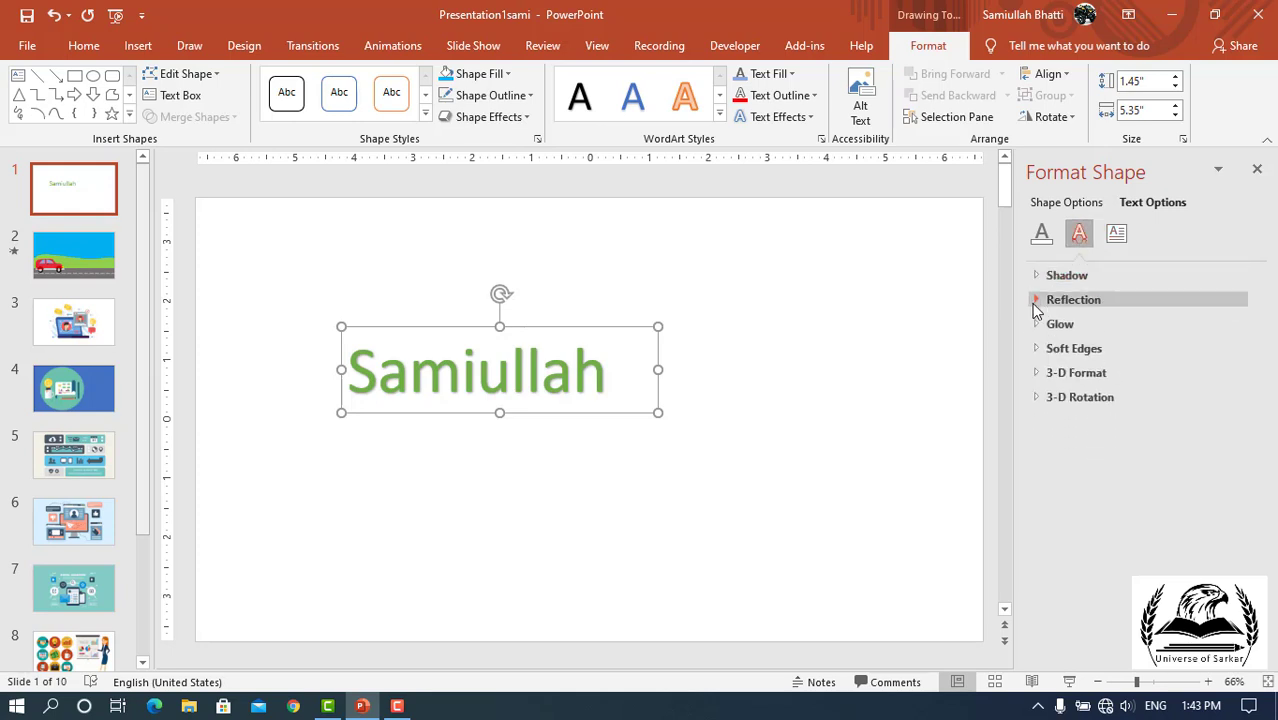
Step: Apply an outer shadow preset, enlarged to 127% size with a 28 pt blur
{"action": "left_click", "coordinate": [812, 117]}
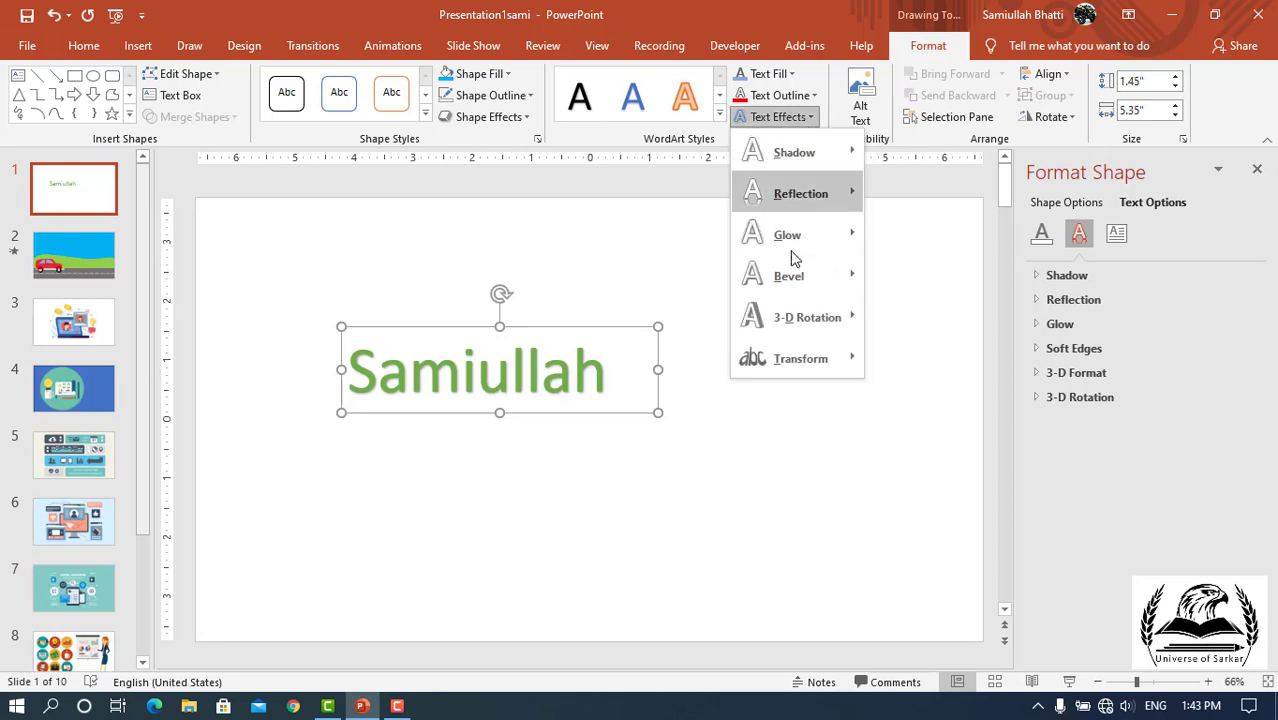
{"action": "left_click", "coordinate": [1040, 280]}
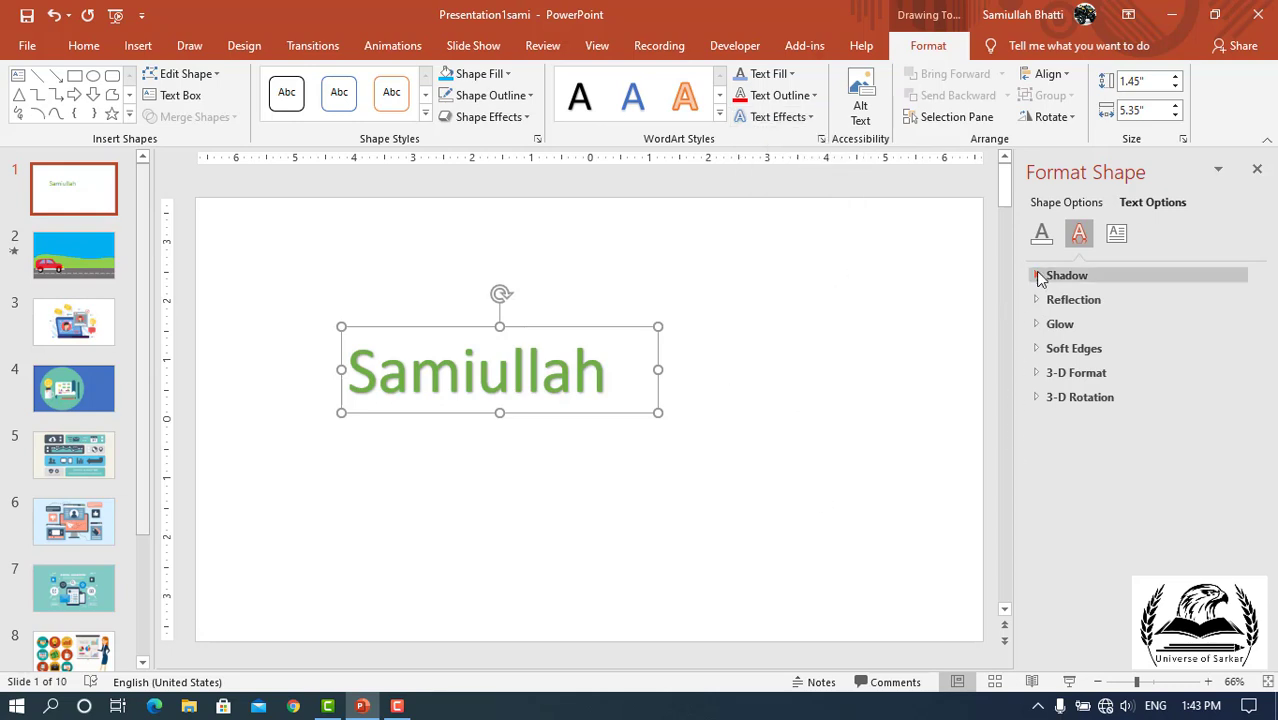
{"action": "left_click", "coordinate": [1038, 279]}
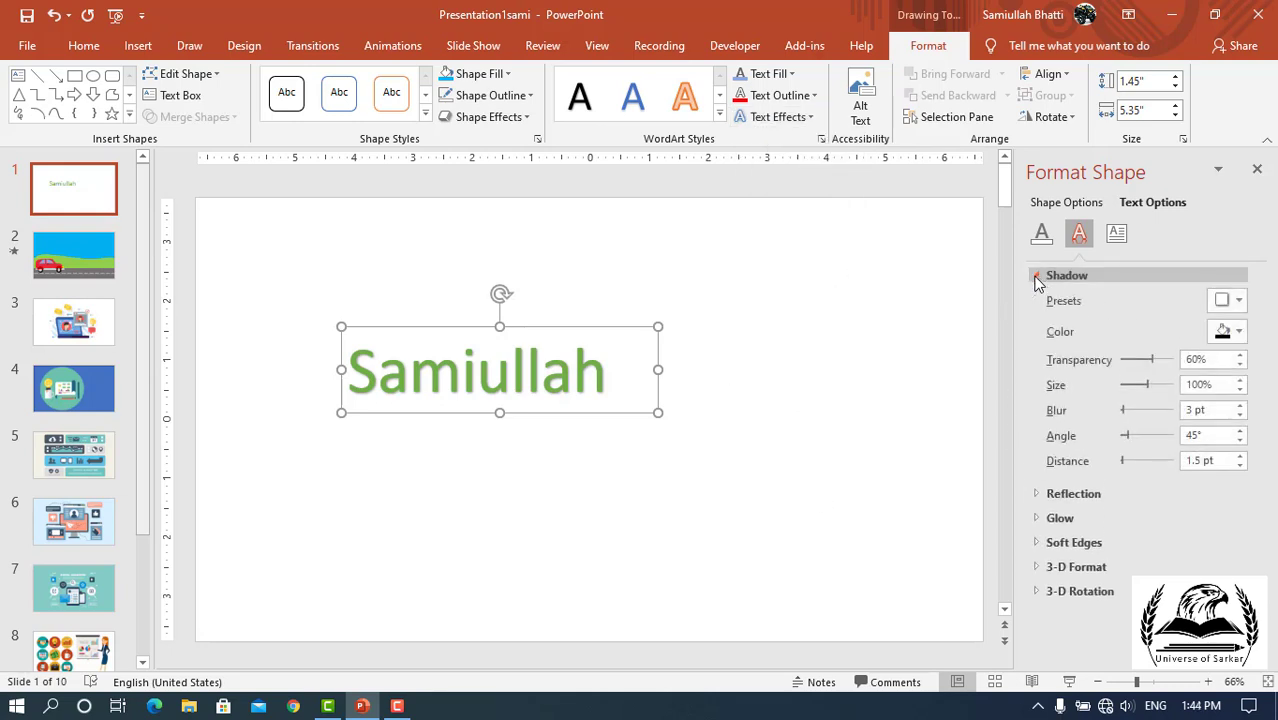
{"action": "left_click", "coordinate": [1238, 301]}
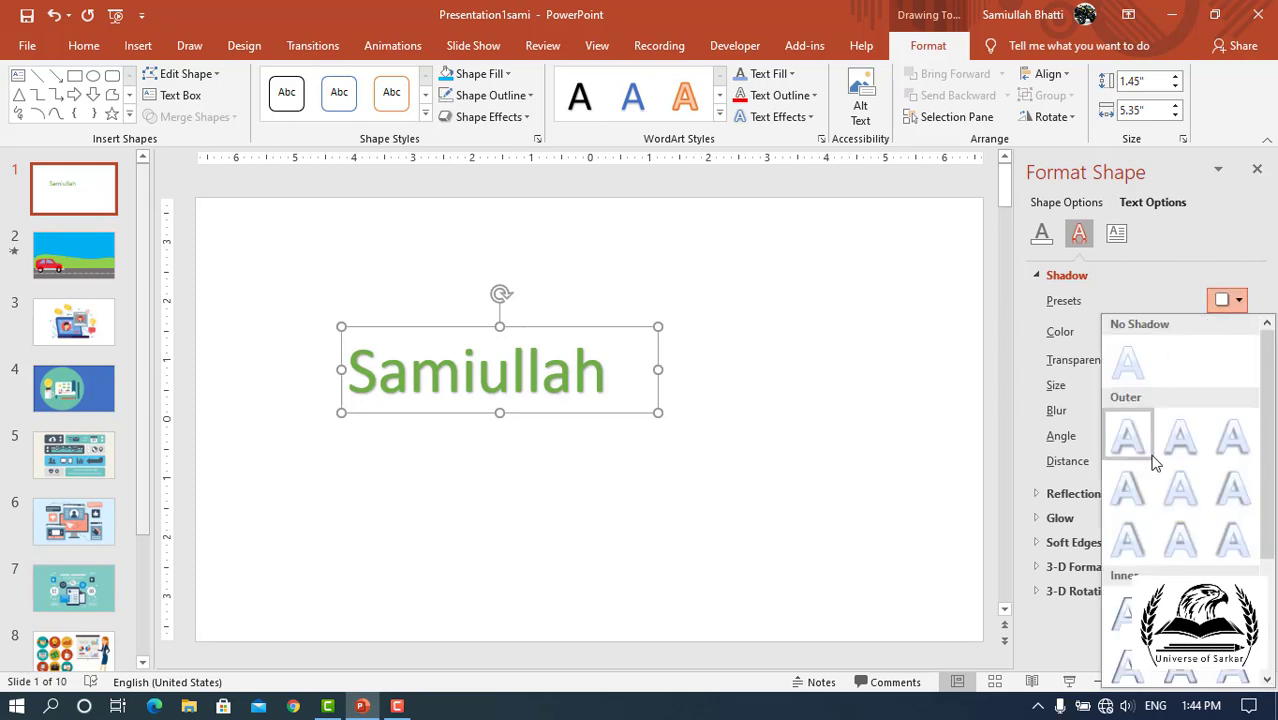
{"action": "left_click", "coordinate": [1180, 436]}
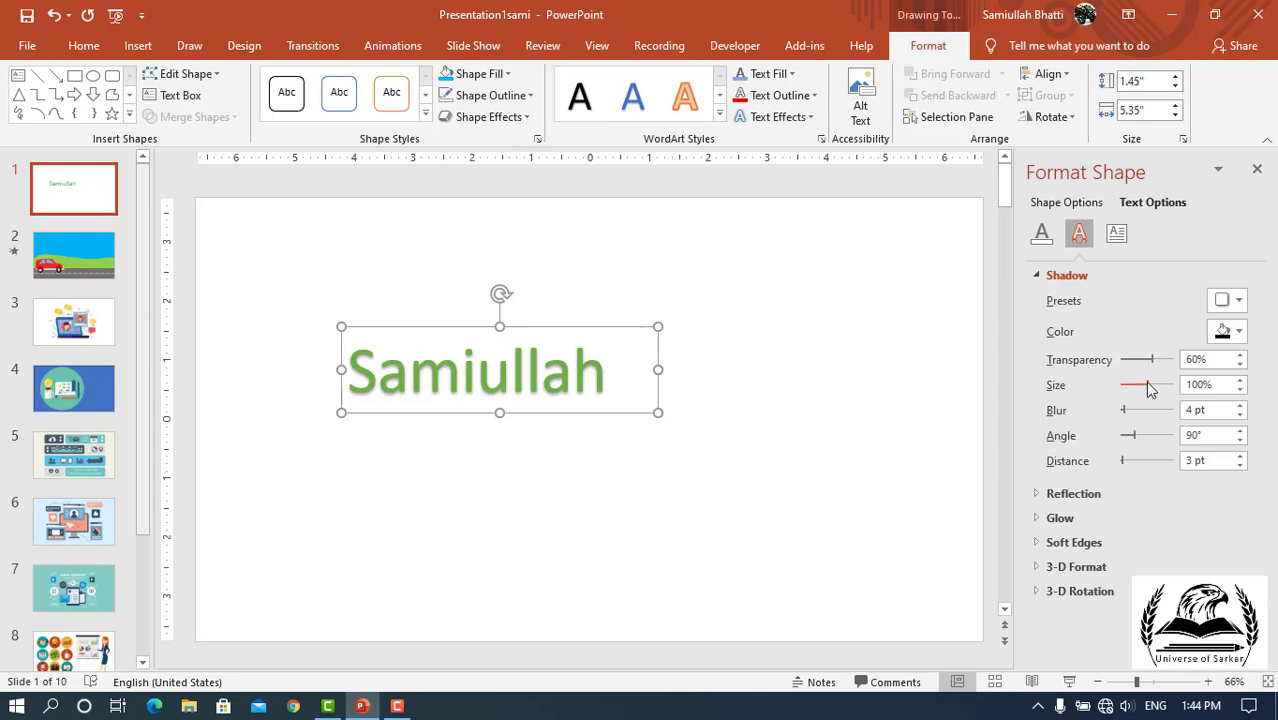
{"action": "left_click_drag", "start_coordinate": [1149, 385], "coordinate": [1153, 385]}
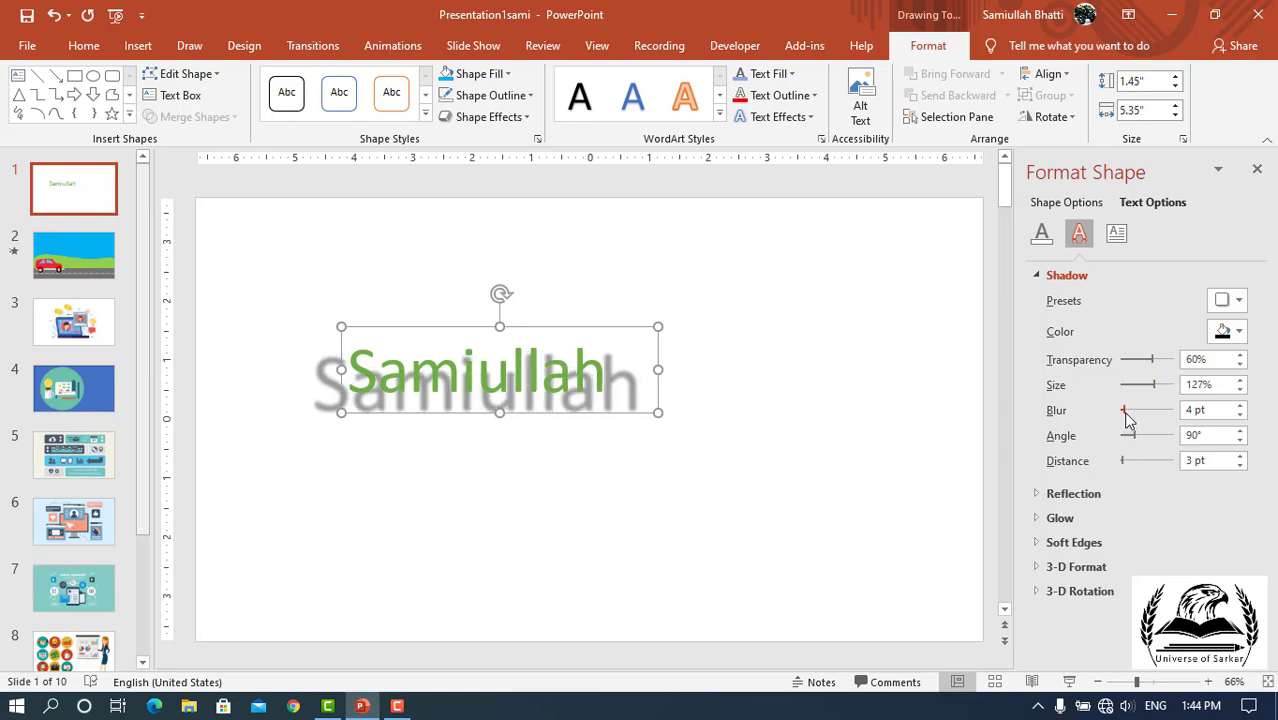
{"action": "left_click_drag", "start_coordinate": [1126, 412], "coordinate": [1136, 412]}
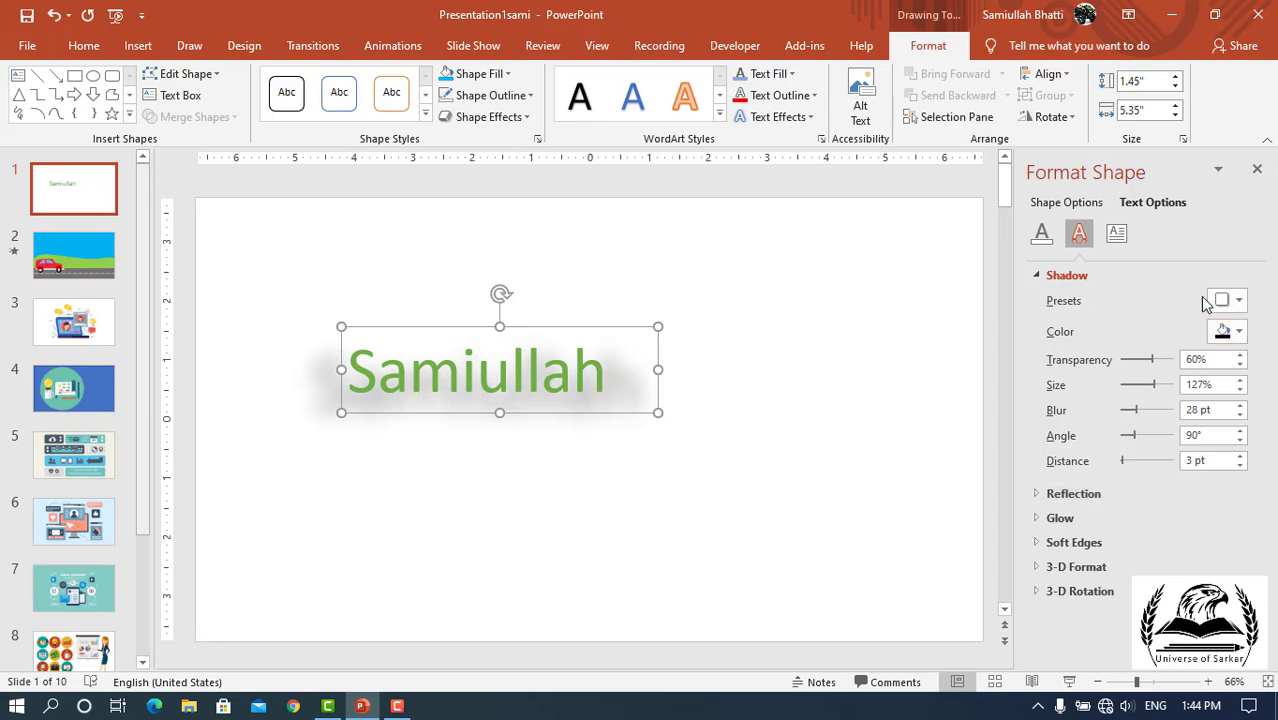
Step: Remove the shadow using the No Shadow preset and collapse the Shadow section
{"action": "left_click", "coordinate": [1212, 301]}
{"action": "left_click", "coordinate": [1135, 364]}
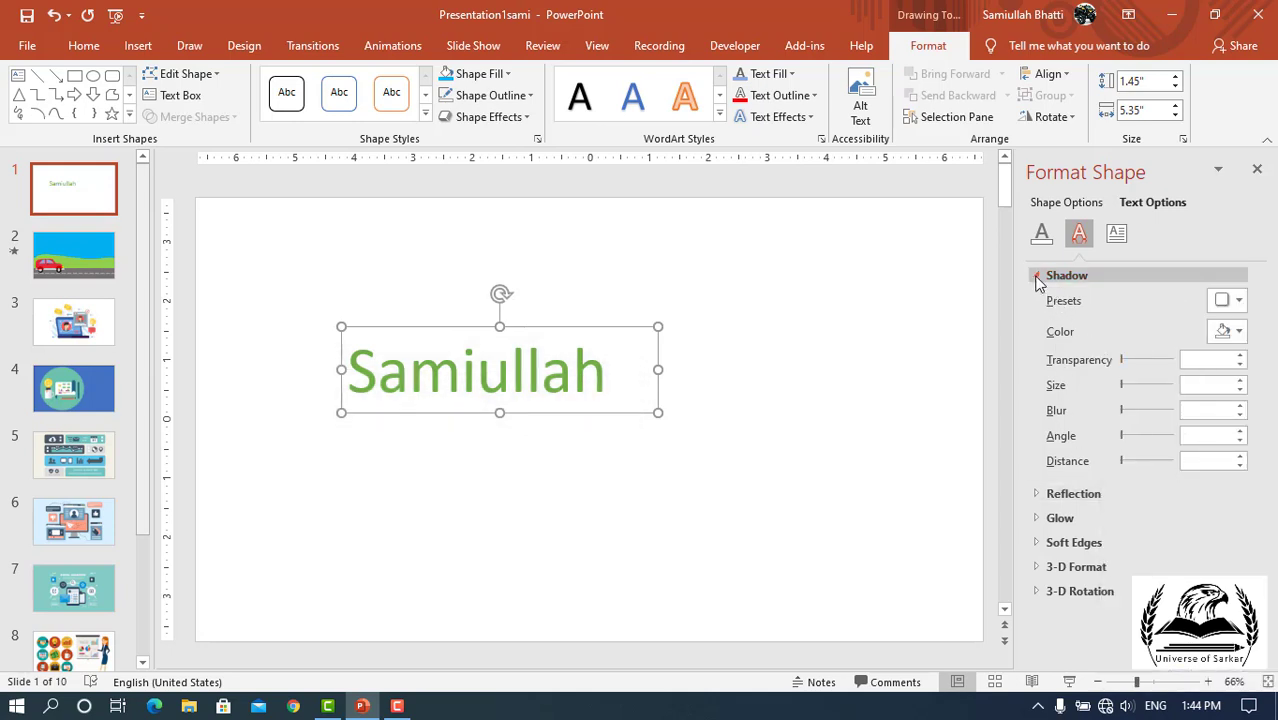
{"action": "left_click", "coordinate": [1036, 277]}
Step: Add a reflection preset beneath the text, then remove it again
{"action": "left_click", "coordinate": [1036, 299]}
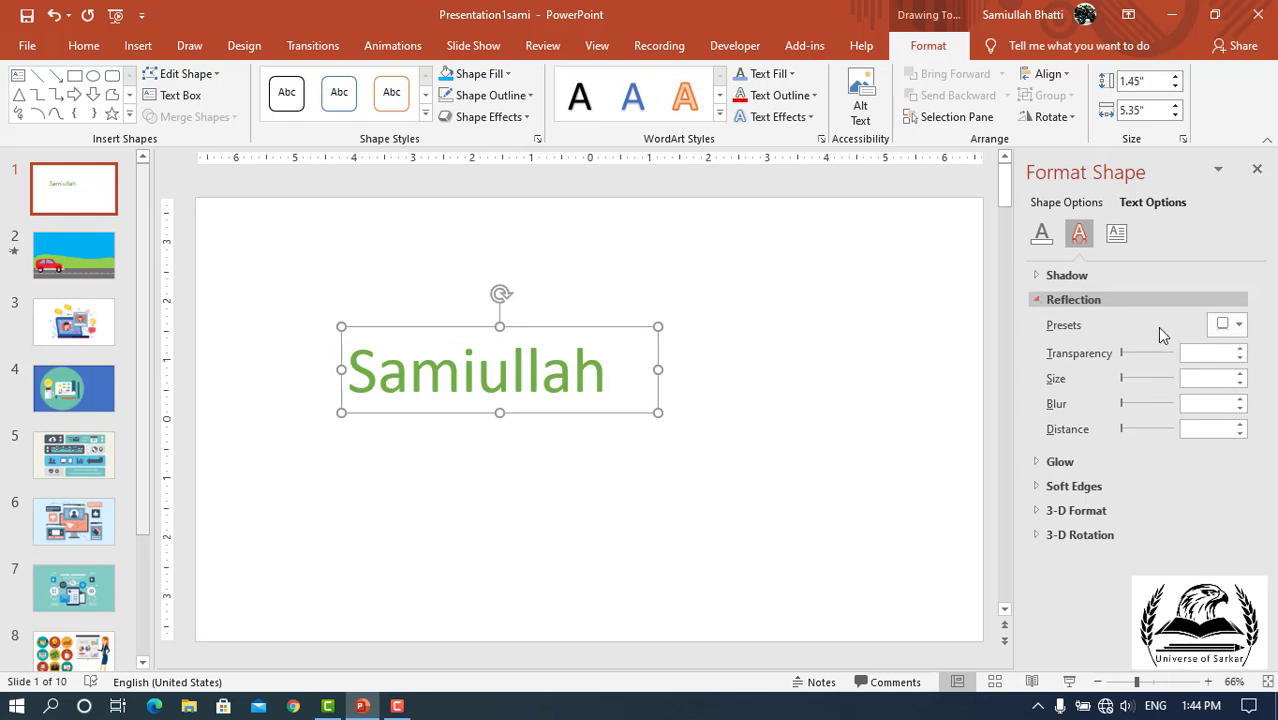
{"action": "left_click", "coordinate": [1236, 325]}
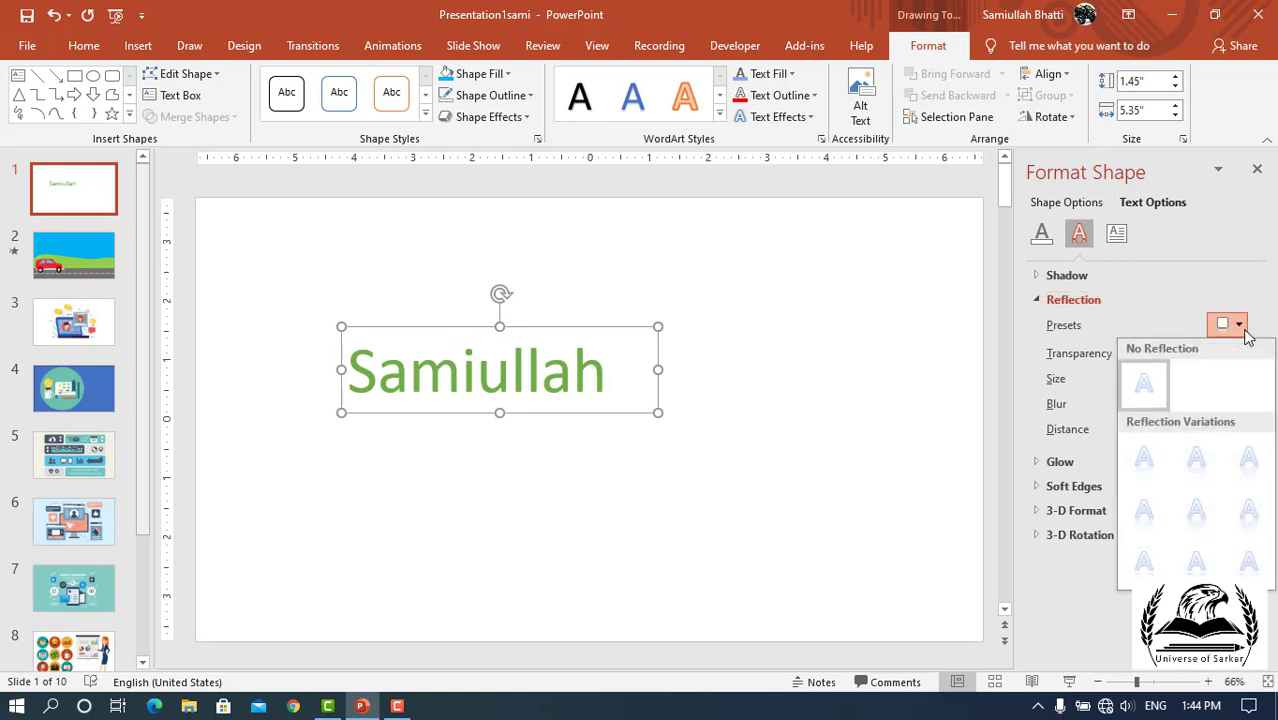
{"action": "left_click", "coordinate": [1197, 460]}
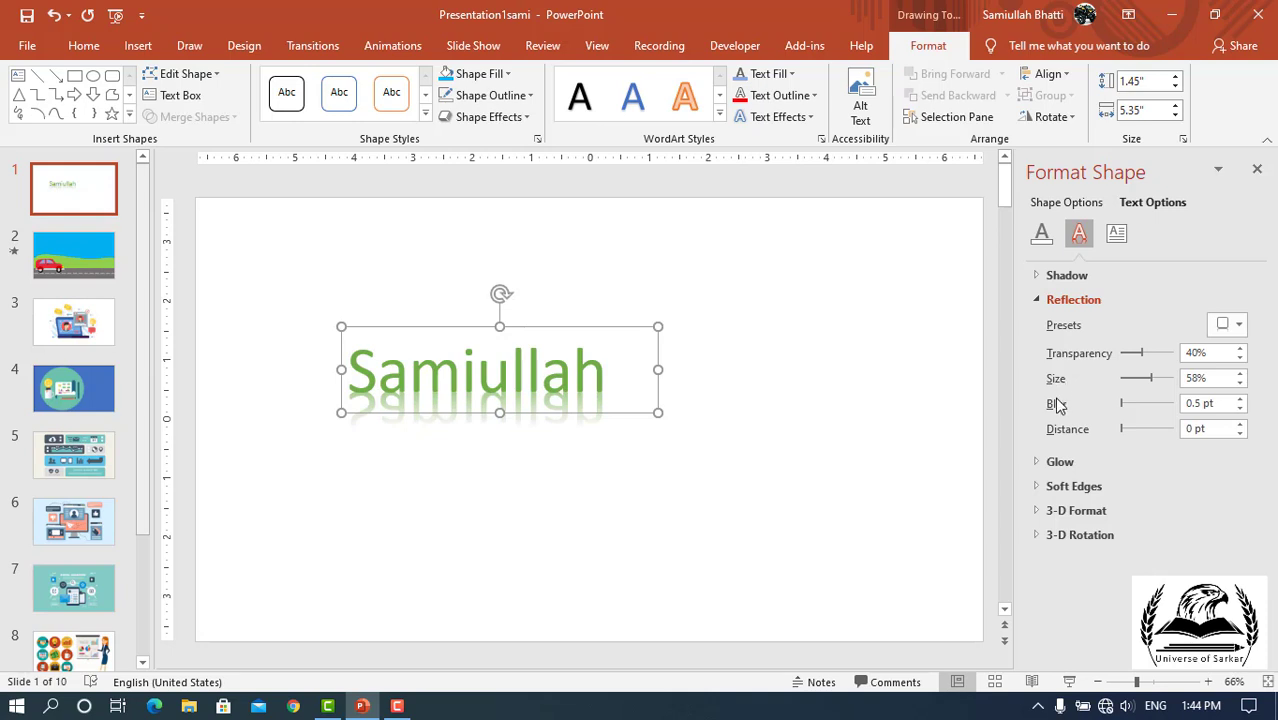
{"action": "left_click", "coordinate": [1222, 324]}
{"action": "left_click", "coordinate": [1170, 372]}
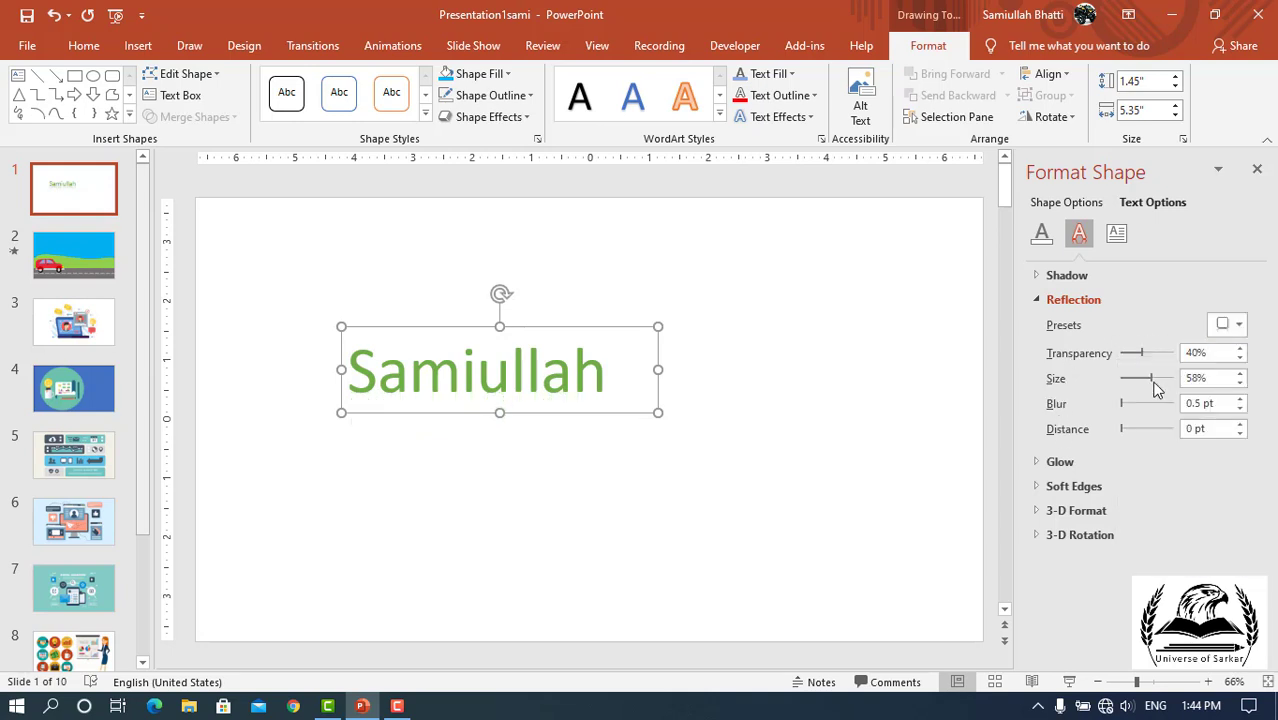
{"action": "left_click", "coordinate": [1037, 302]}
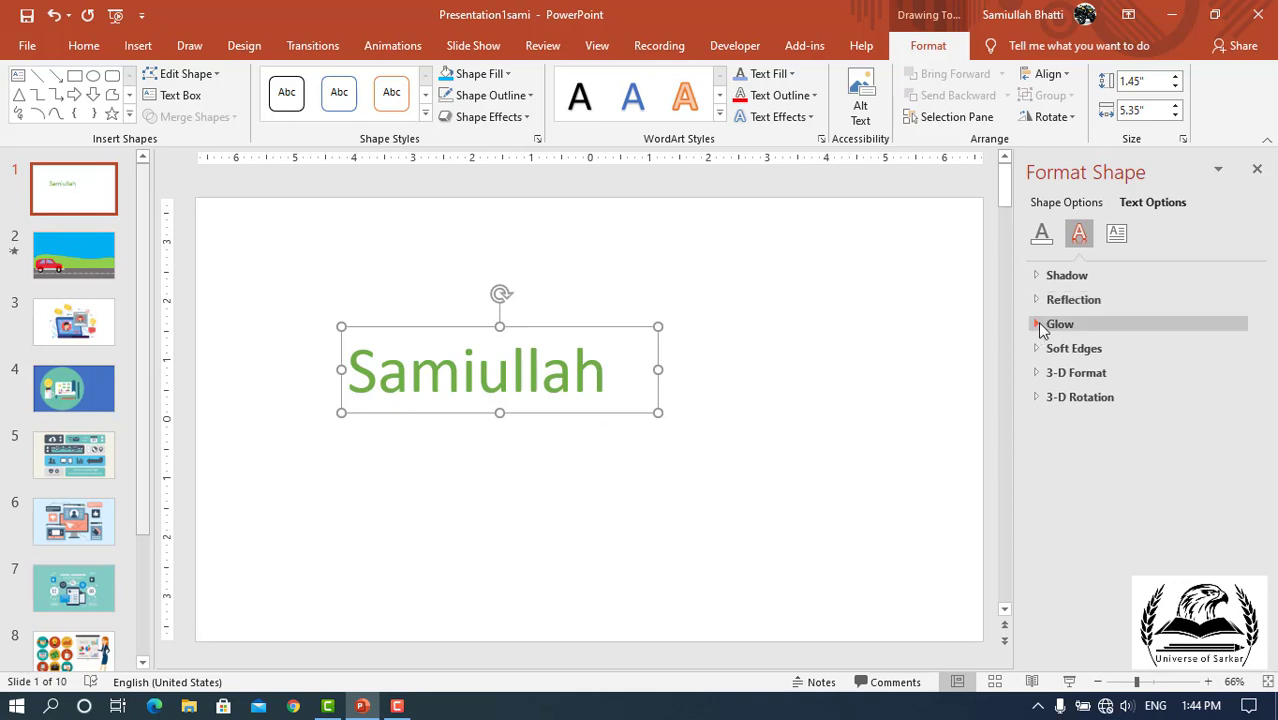
Step: Apply a Parallel 3-D rotation preset, then reset the rotation to flat
{"action": "left_click", "coordinate": [1037, 397]}
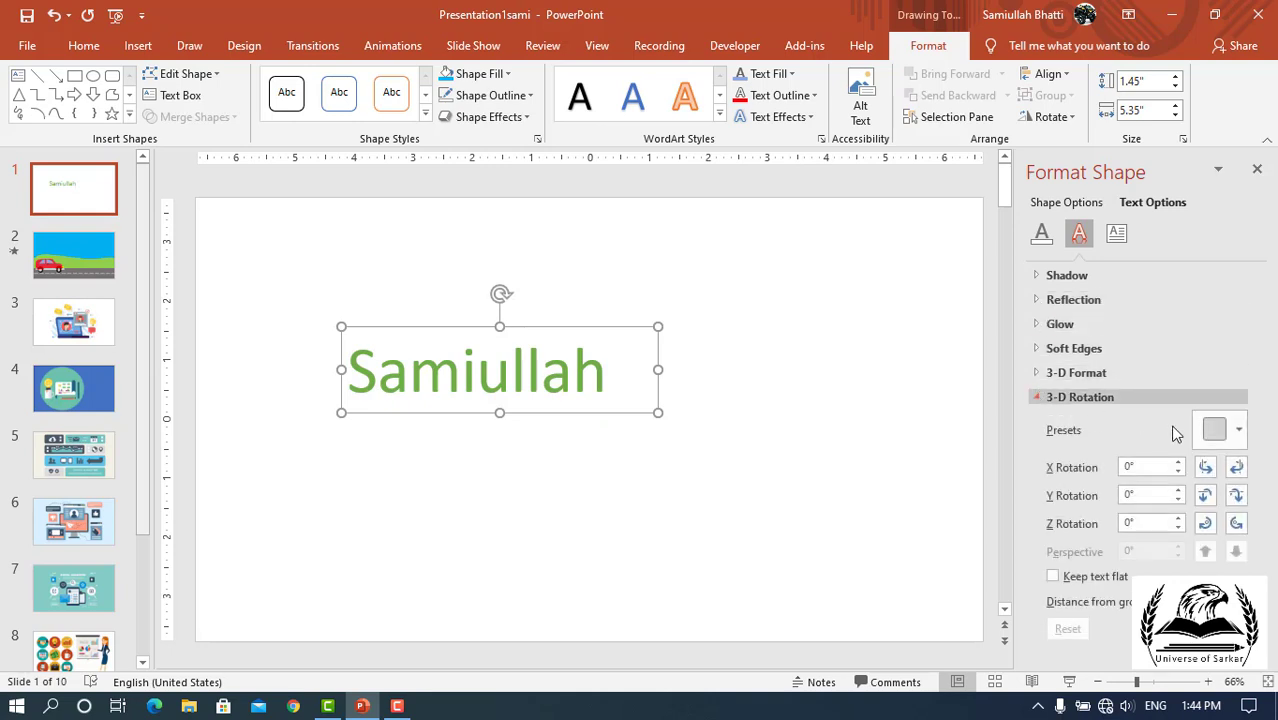
{"action": "left_click", "coordinate": [1238, 429]}
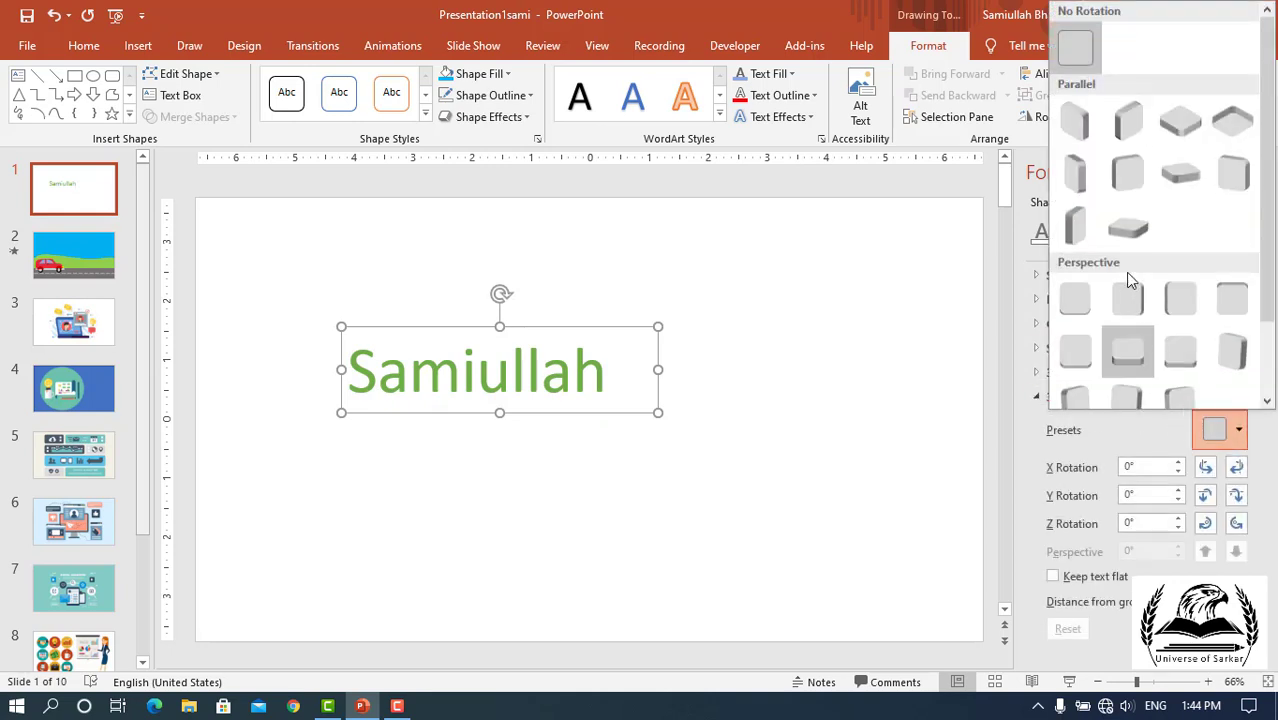
{"action": "left_click", "coordinate": [1135, 128]}
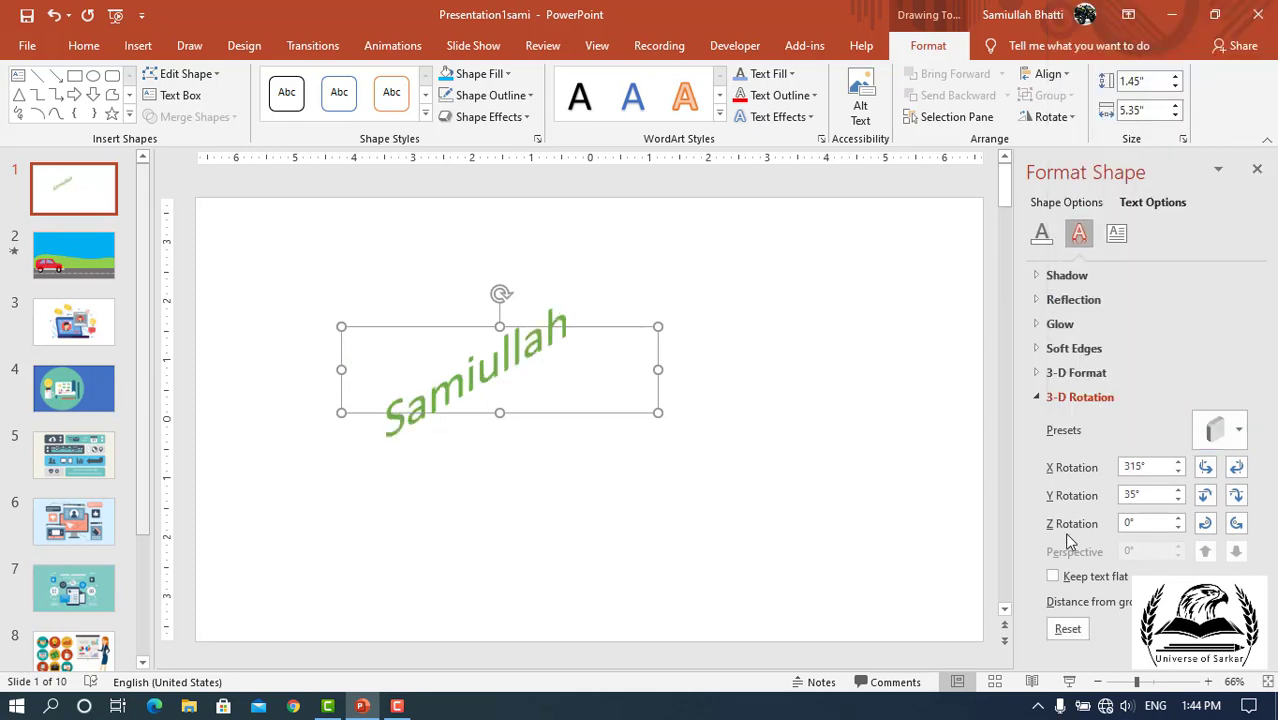
{"action": "left_click", "coordinate": [1072, 627]}
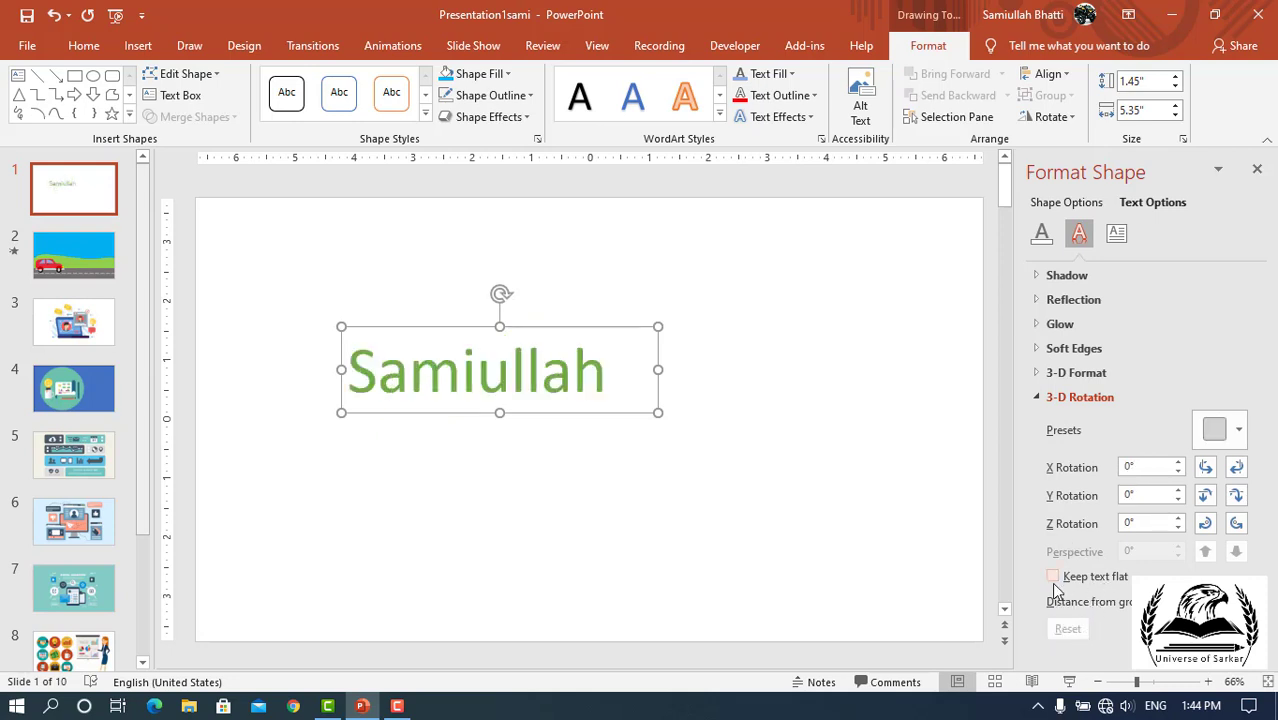
Step: Apply a Top bevel, undo it with Ctrl+Z, then collapse the 3-D Format section
{"action": "left_click", "coordinate": [1036, 376]}
{"action": "left_click", "coordinate": [1095, 420]}
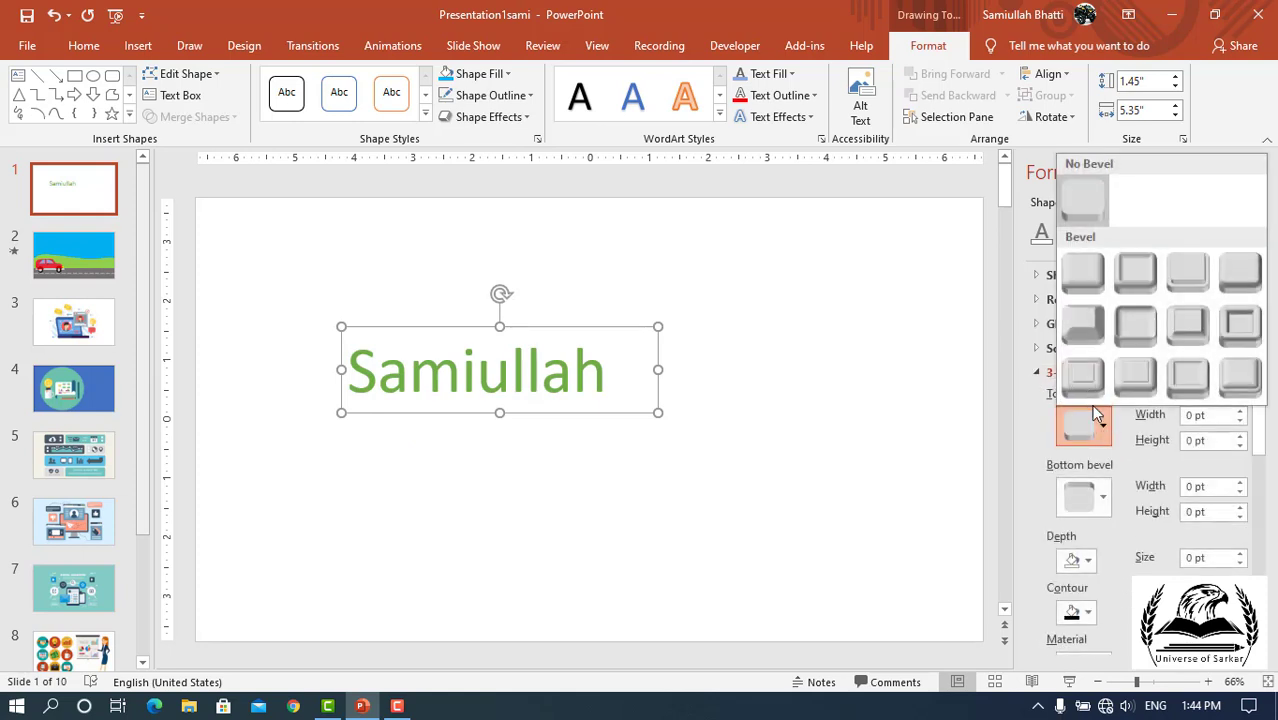
{"action": "left_click", "coordinate": [1095, 285]}
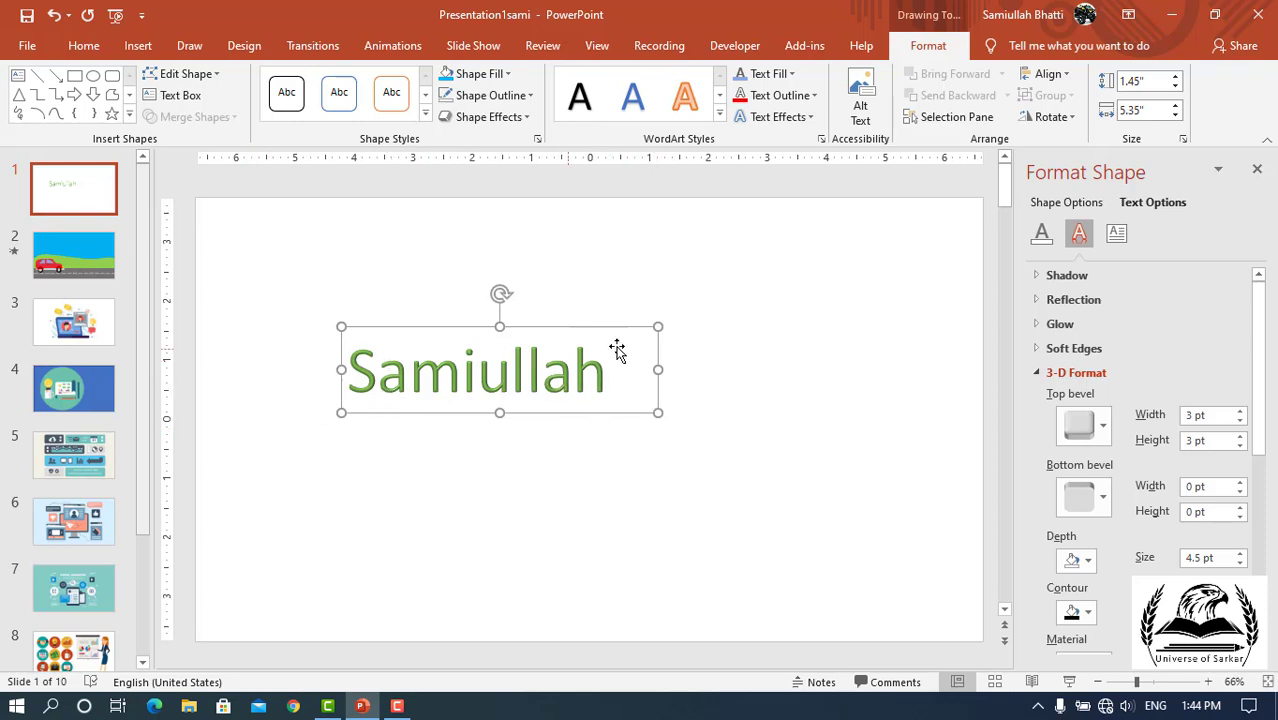
{"action": "key", "text": "ctrl+z"}
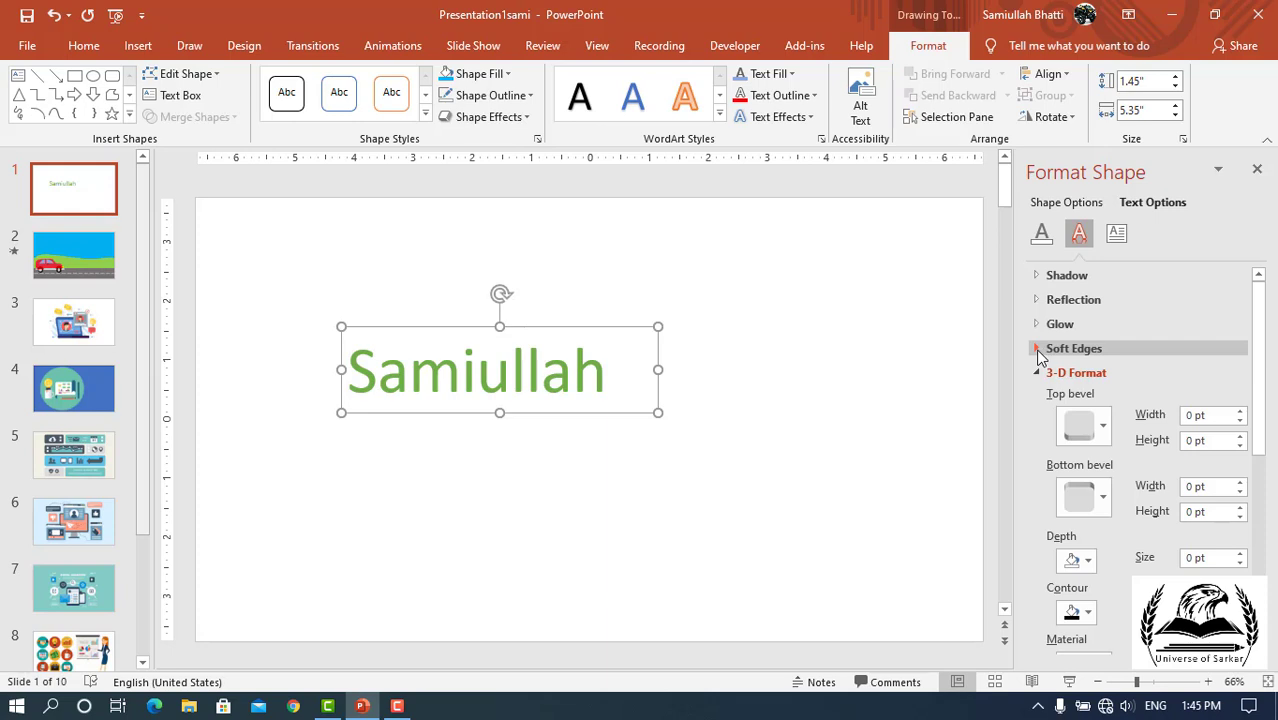
{"action": "left_click", "coordinate": [1039, 352]}
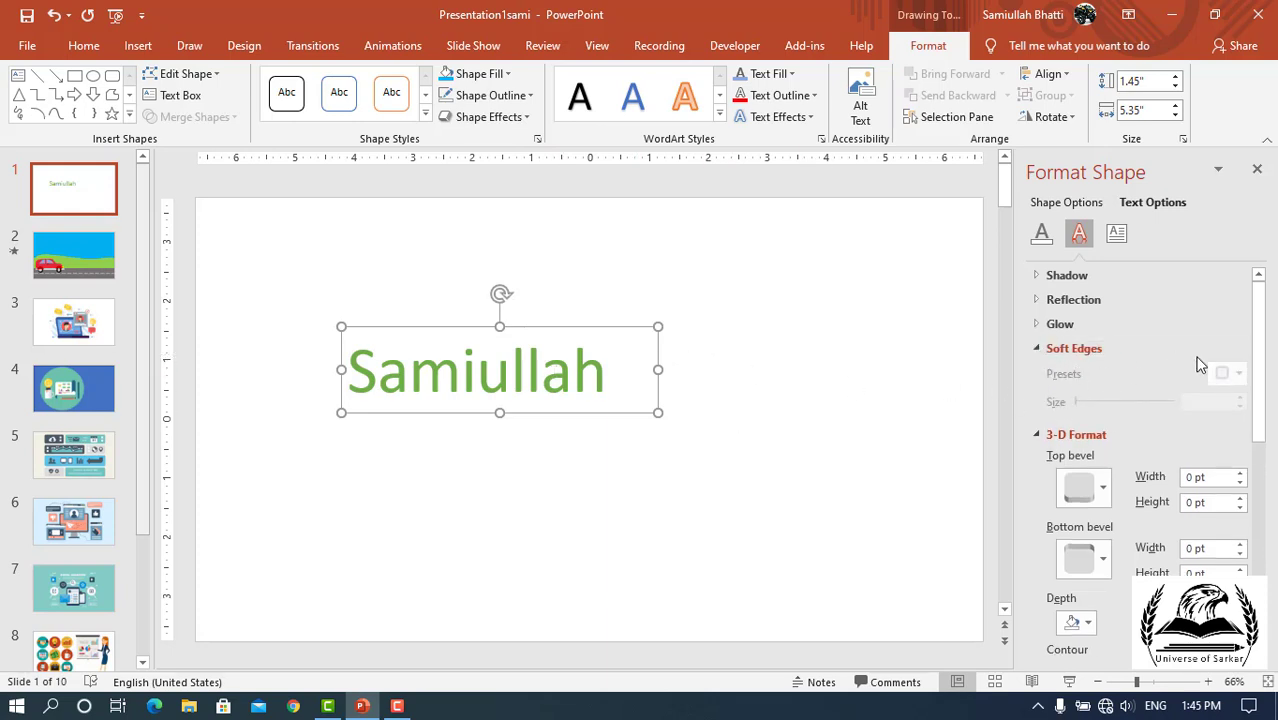
{"action": "left_click", "coordinate": [1043, 437]}
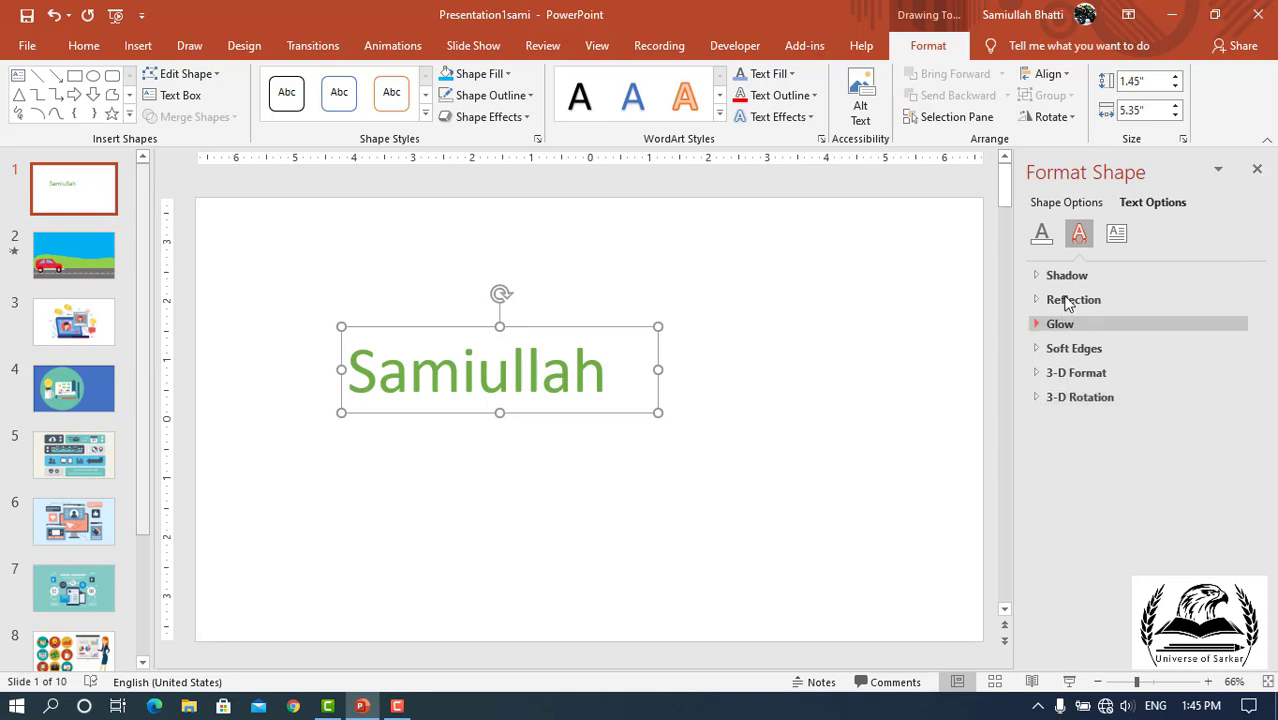
Step: Apply a Warp transform from Text Effects to the Samiullah text
{"action": "left_click", "coordinate": [815, 119]}
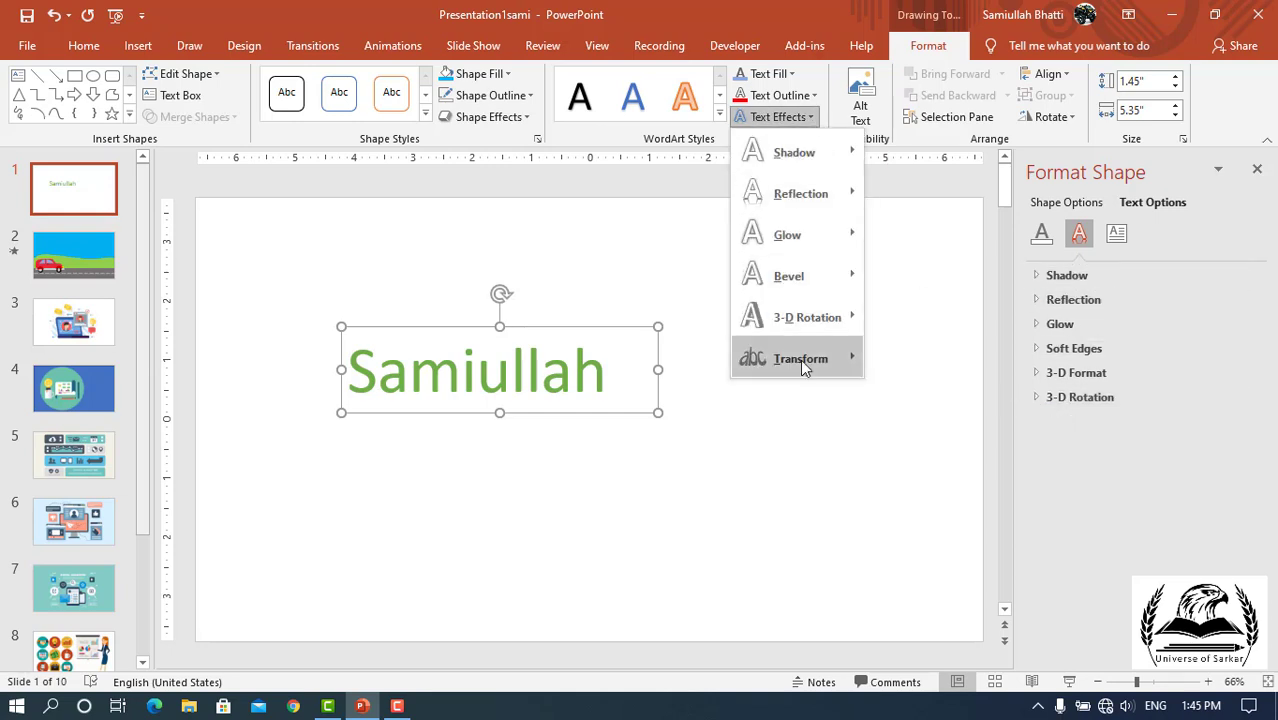
{"action": "mouse_move", "coordinate": [801, 359]}
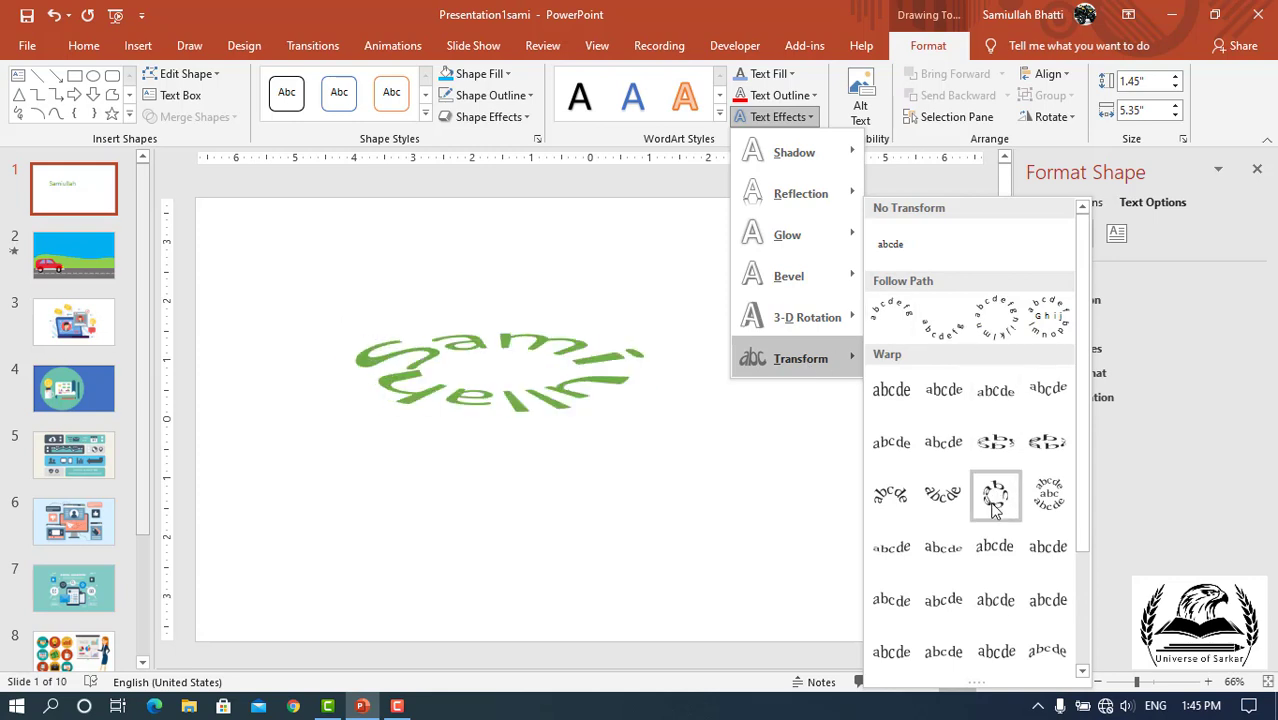
{"action": "scroll", "coordinate": [983, 527], "scroll_direction": "down", "scroll_amount": 3}
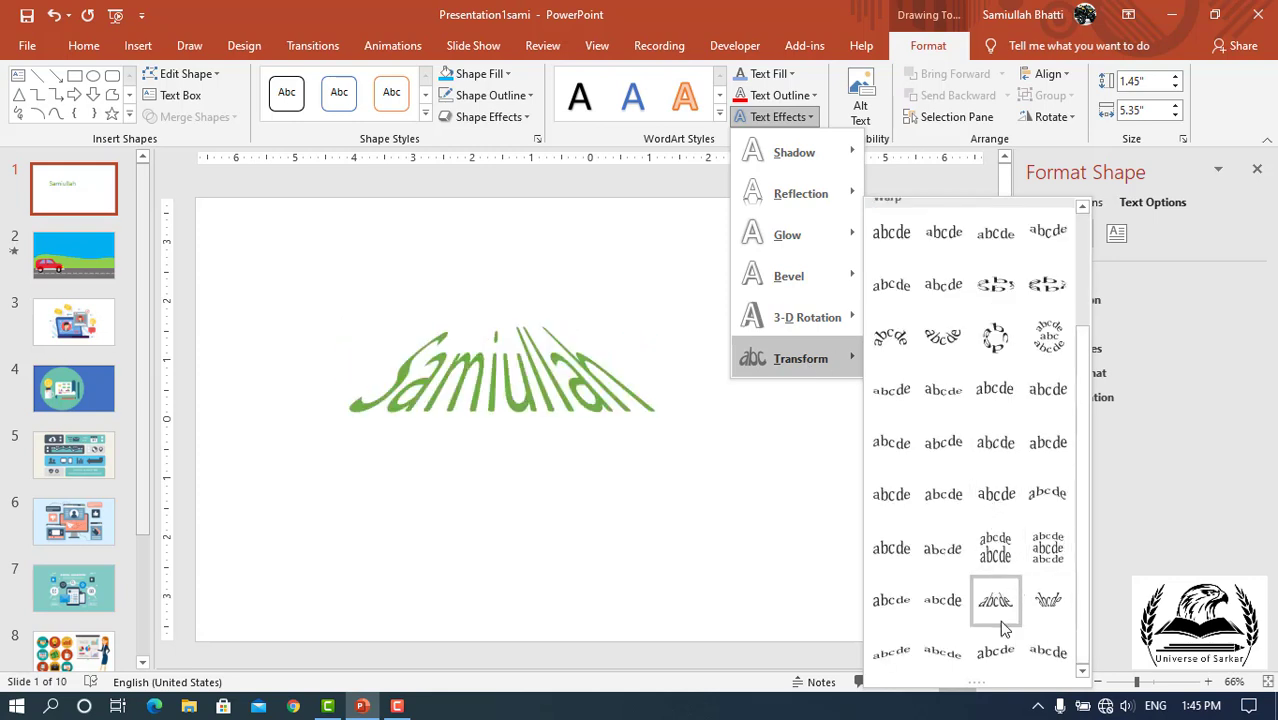
{"action": "left_click", "coordinate": [895, 509]}
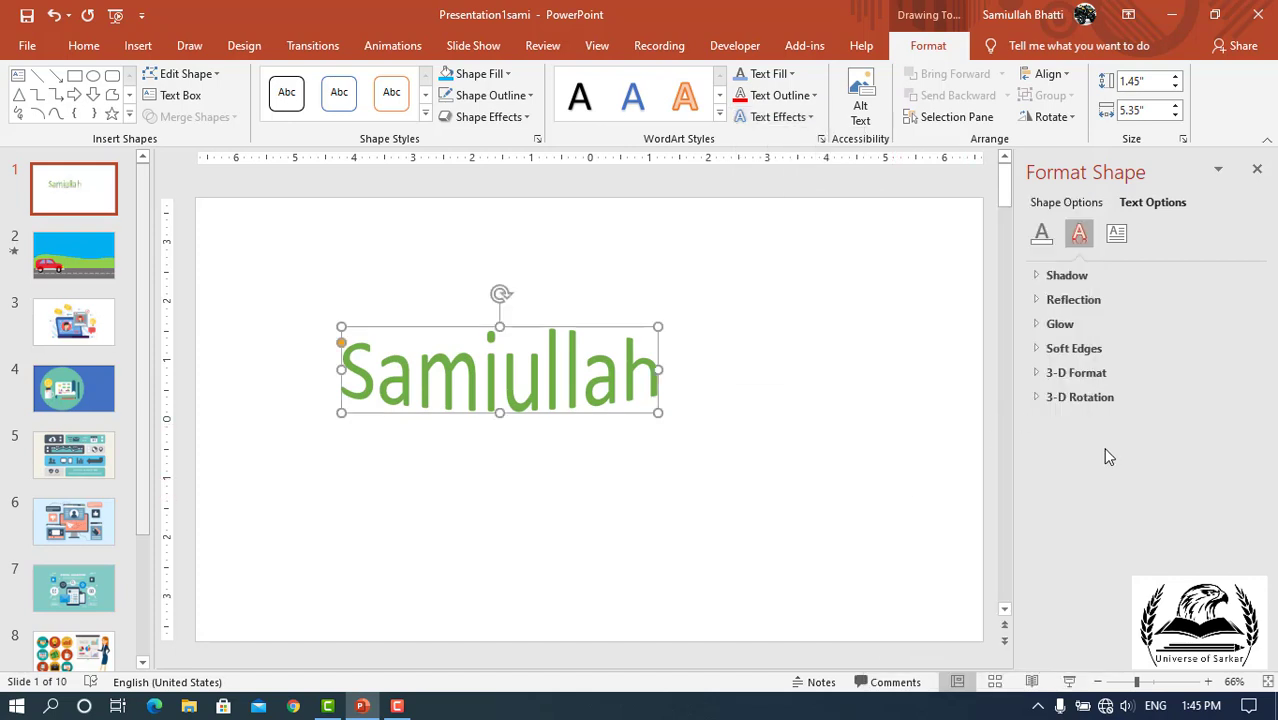
Step: Check the 3-D Rotation and 3-D Format settings, then reopen the Transform gallery
{"action": "left_click", "coordinate": [1037, 400]}
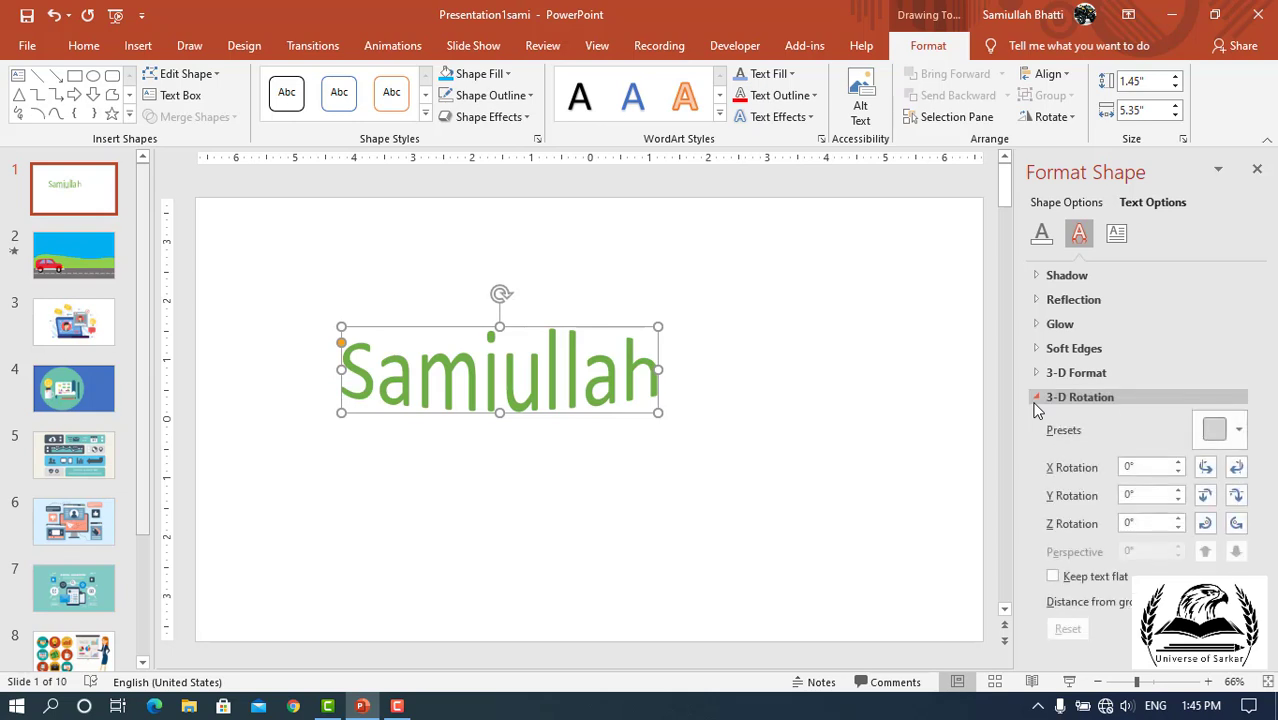
{"action": "left_click", "coordinate": [1037, 399]}
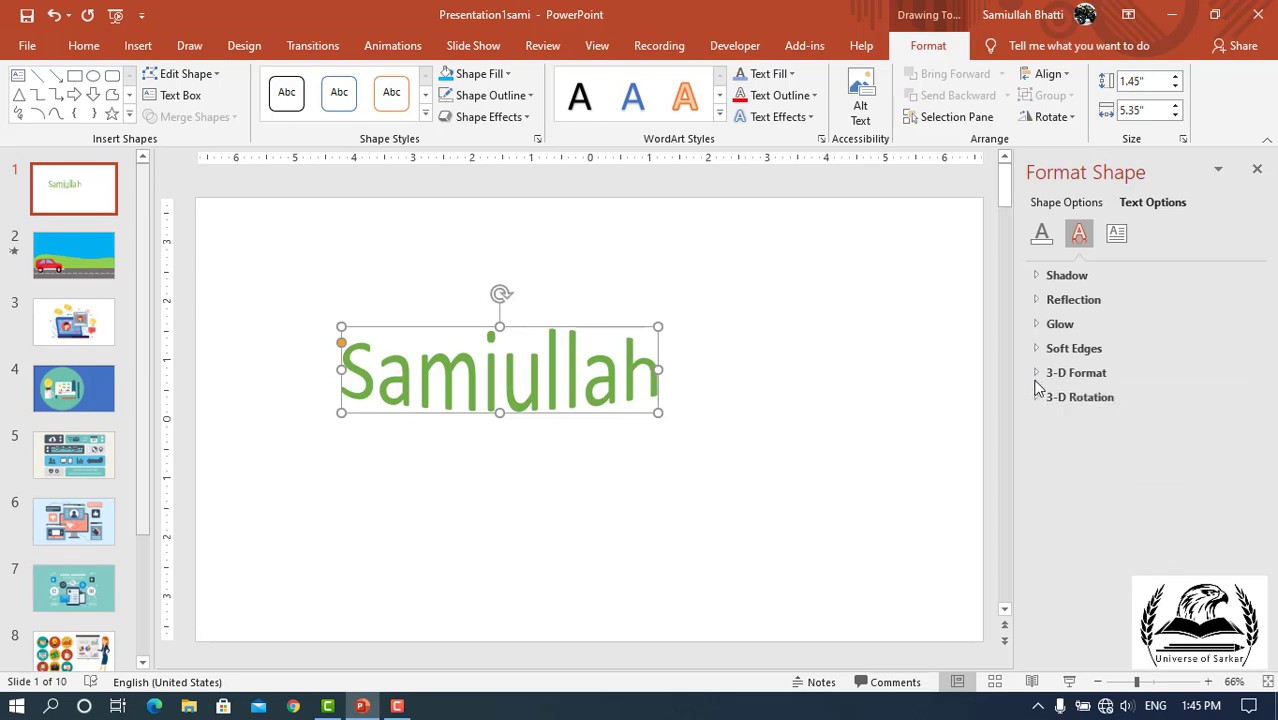
{"action": "left_click", "coordinate": [1040, 376]}
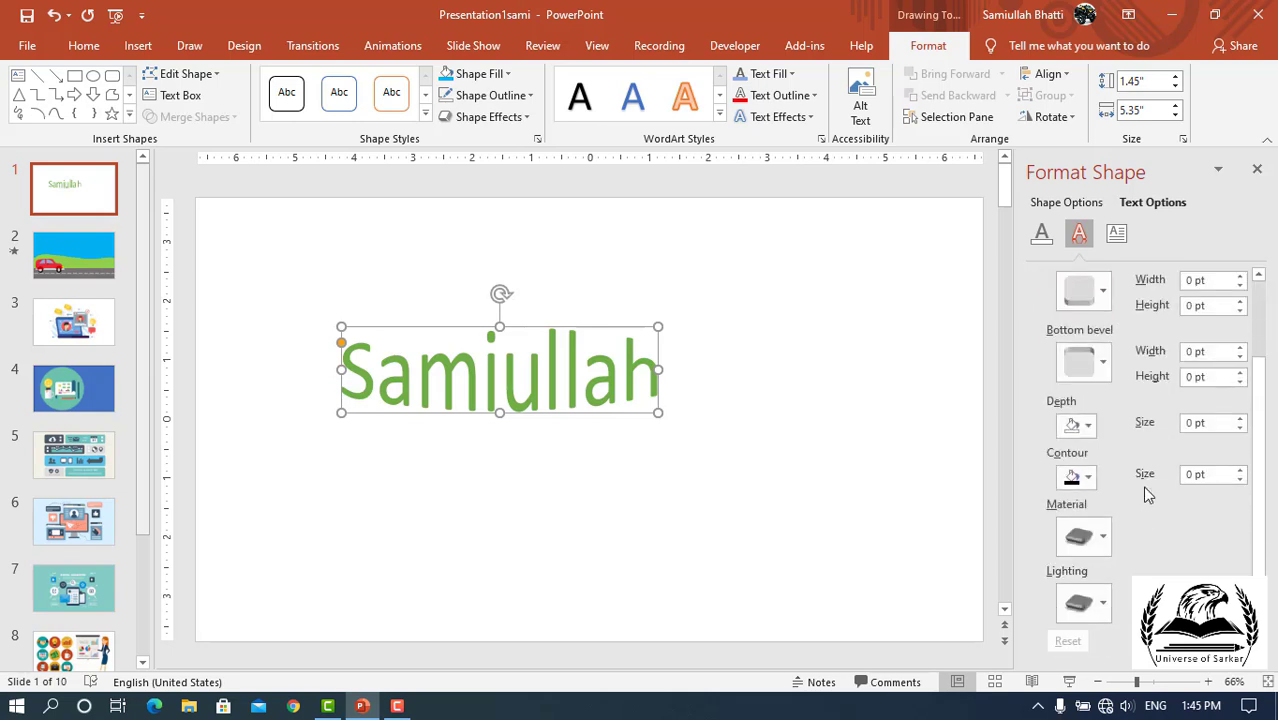
{"action": "scroll", "coordinate": [1148, 495], "scroll_direction": "up", "scroll_amount": 3}
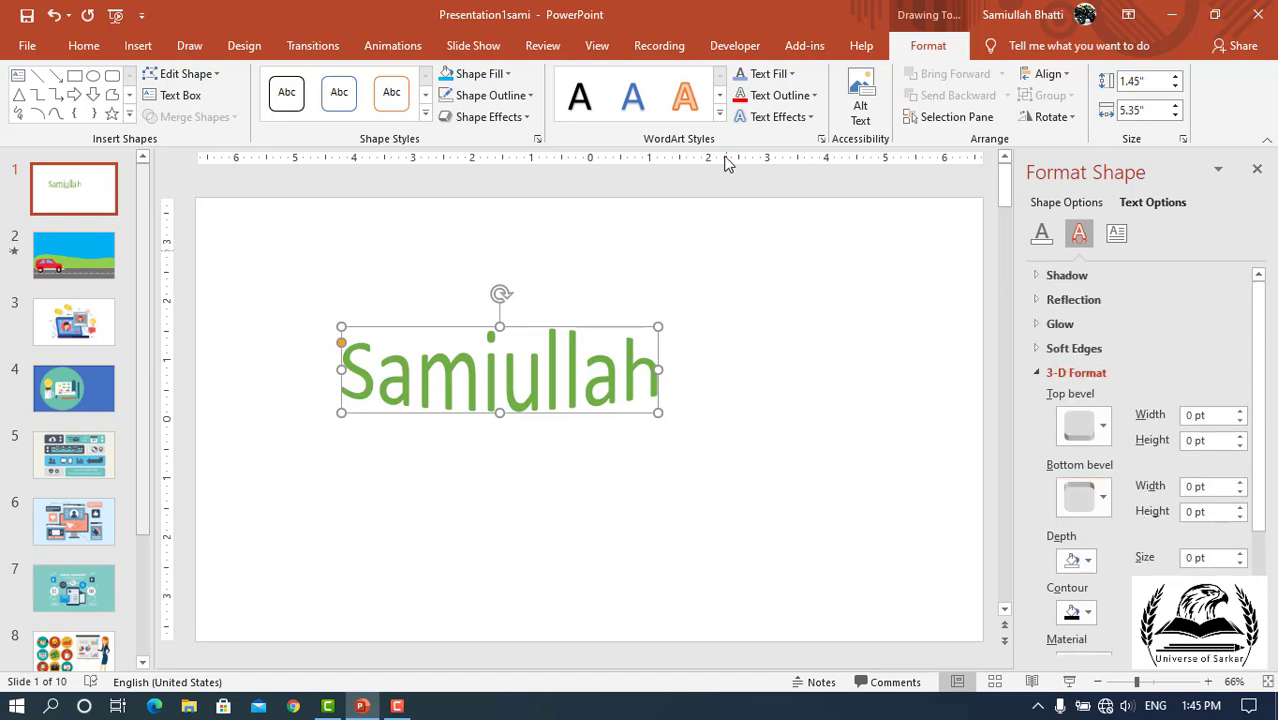
{"action": "left_click", "coordinate": [808, 117]}
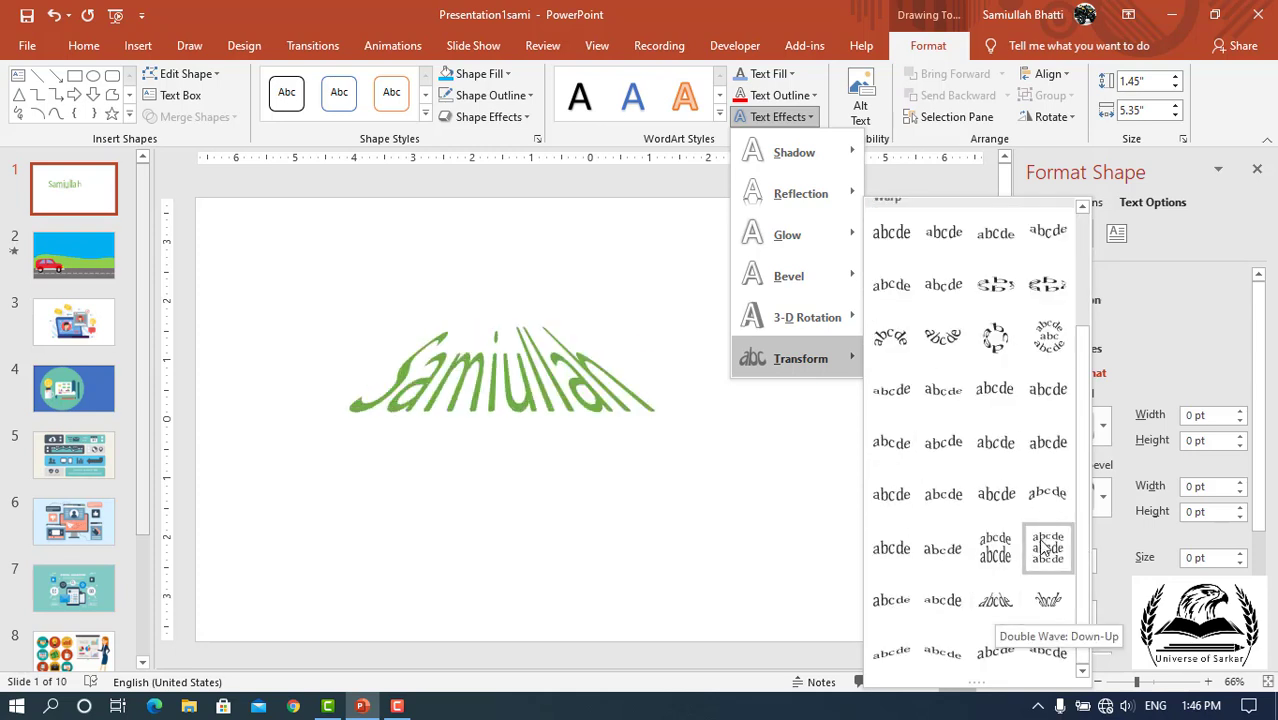
Step: Try the Double Wave: Down-Up warp, then an arch warp, adjusting each with its handle
{"action": "left_click", "coordinate": [1052, 513]}
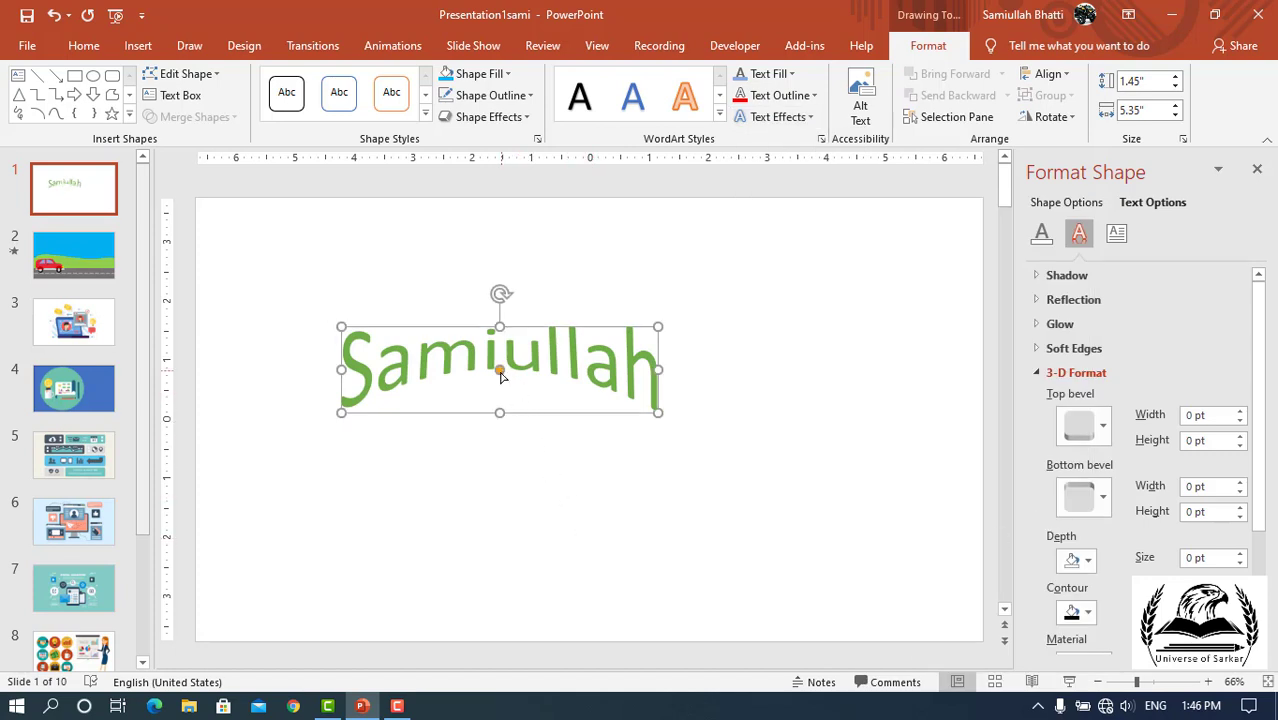
{"action": "mouse_move", "coordinate": [500, 374]}
{"action": "left_mouse_down"}
{"action": "mouse_move", "coordinate": [506, 453]}
{"action": "mouse_move", "coordinate": [500, 380]}
{"action": "left_mouse_up"}
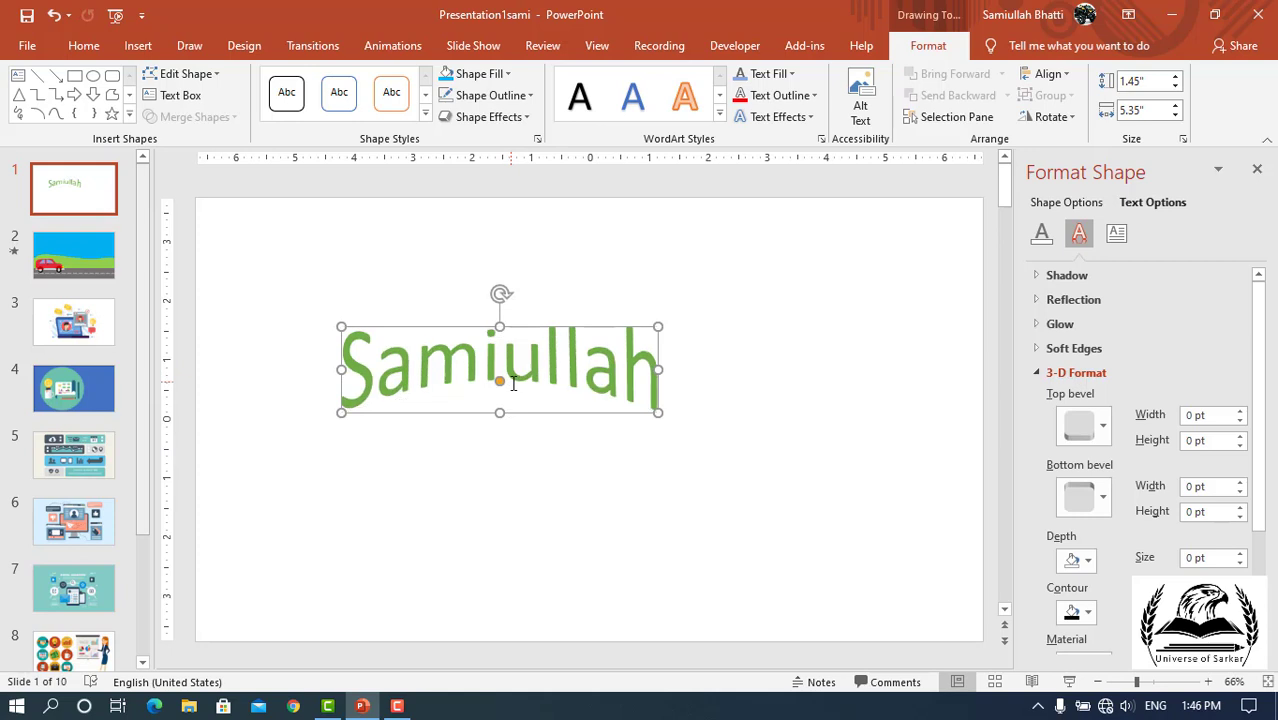
{"action": "left_click", "coordinate": [810, 118]}
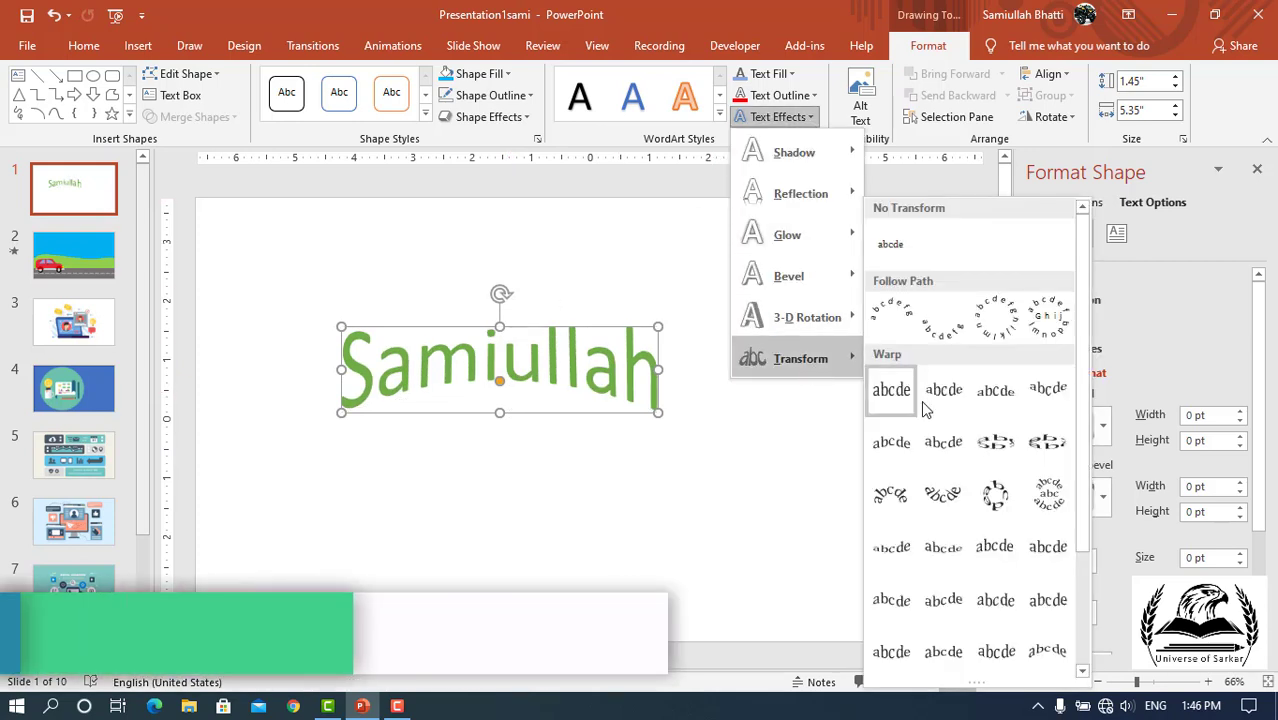
{"action": "left_click", "coordinate": [891, 494]}
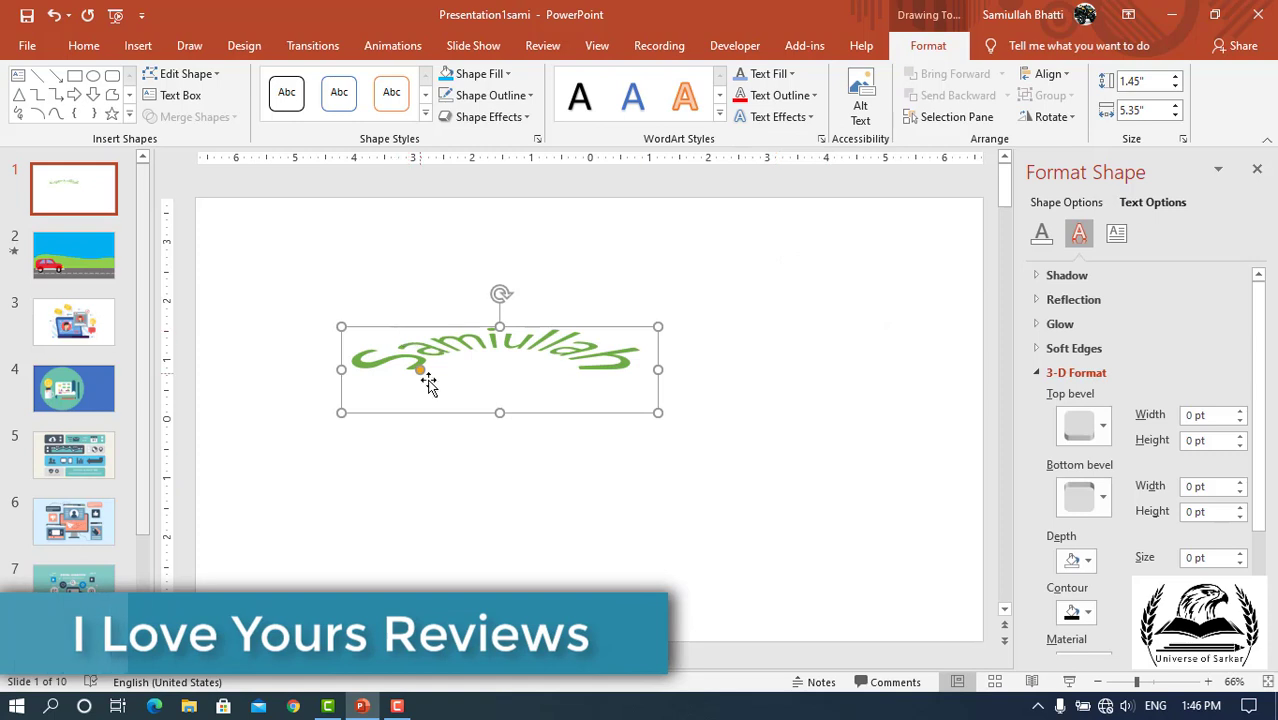
{"action": "mouse_move", "coordinate": [419, 369]}
{"action": "left_mouse_down"}
{"action": "mouse_move", "coordinate": [394, 402]}
{"action": "mouse_move", "coordinate": [357, 400]}
{"action": "left_mouse_up"}
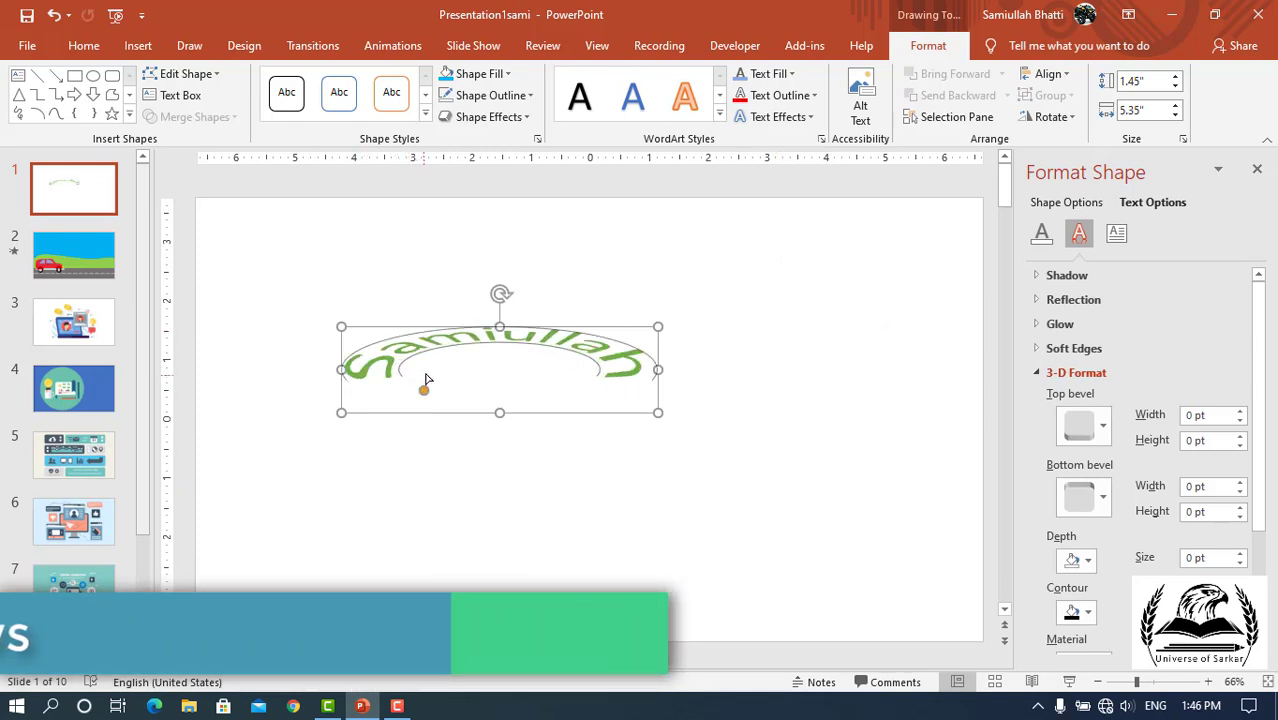
{"action": "left_click_drag", "start_coordinate": [423, 392], "coordinate": [428, 366]}
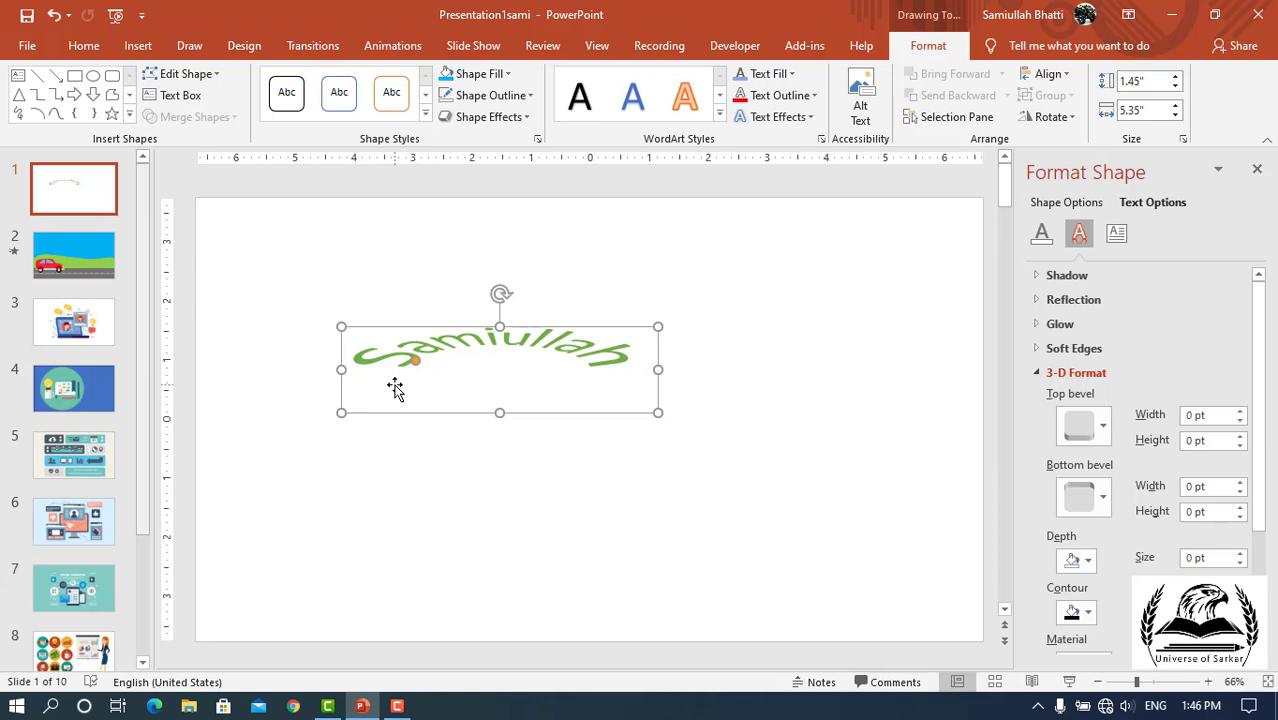
Step: Apply a slanted warp and adjust it so the letters tilt gently downward
{"action": "left_click", "coordinate": [812, 117]}
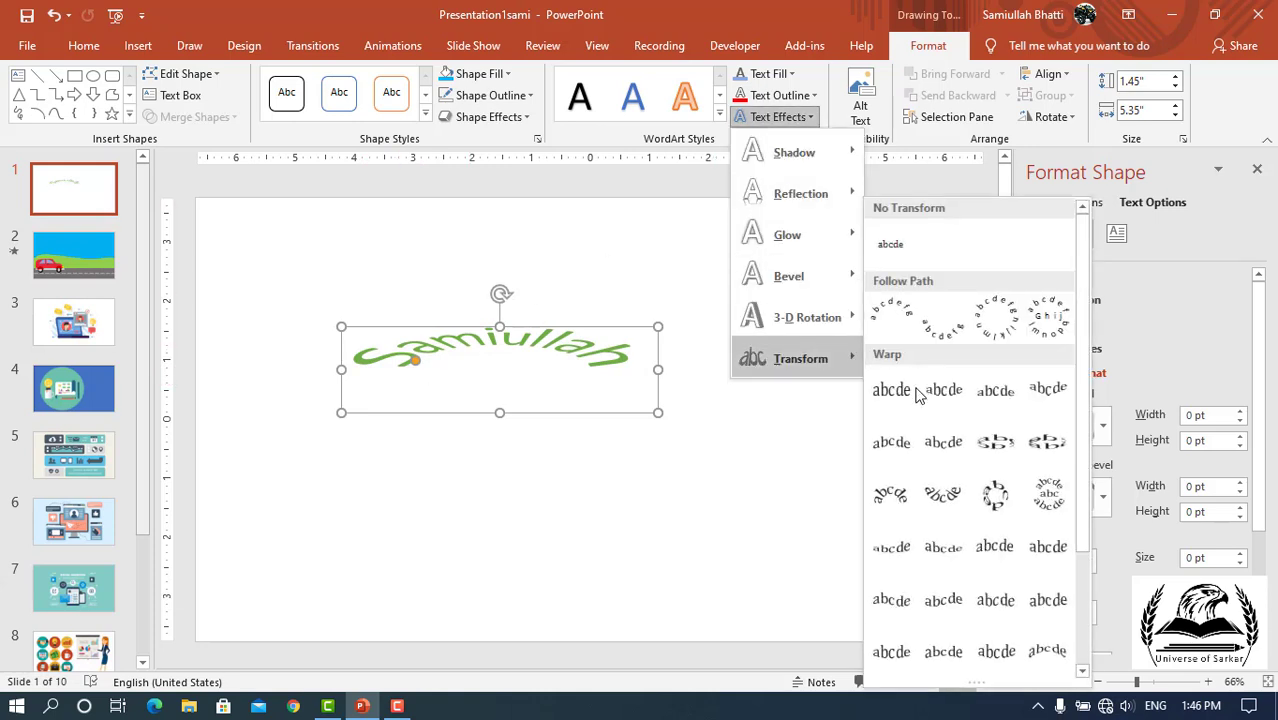
{"action": "scroll", "coordinate": [960, 515], "scroll_direction": "down", "scroll_amount": 3}
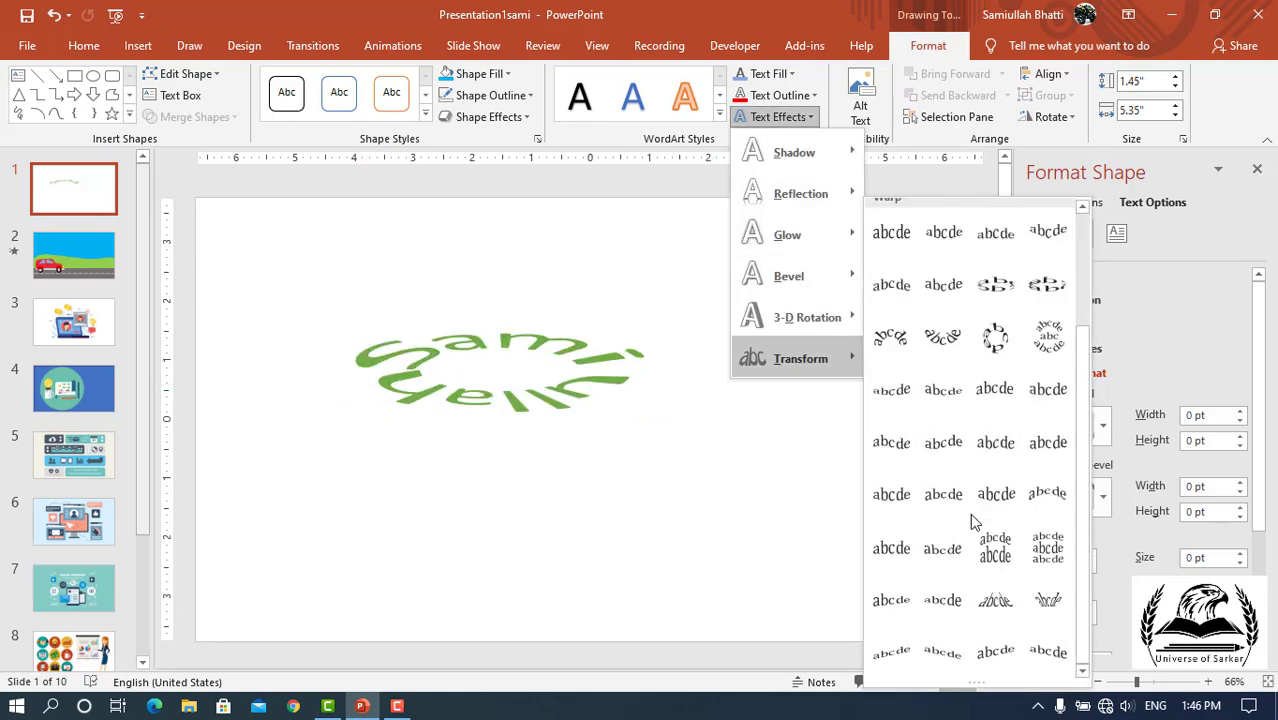
{"action": "left_click", "coordinate": [938, 656]}
{"action": "mouse_move", "coordinate": [340, 368]}
{"action": "left_mouse_down"}
{"action": "mouse_move", "coordinate": [376, 398]}
{"action": "mouse_move", "coordinate": [342, 390]}
{"action": "mouse_move", "coordinate": [341, 370]}
{"action": "left_mouse_up"}
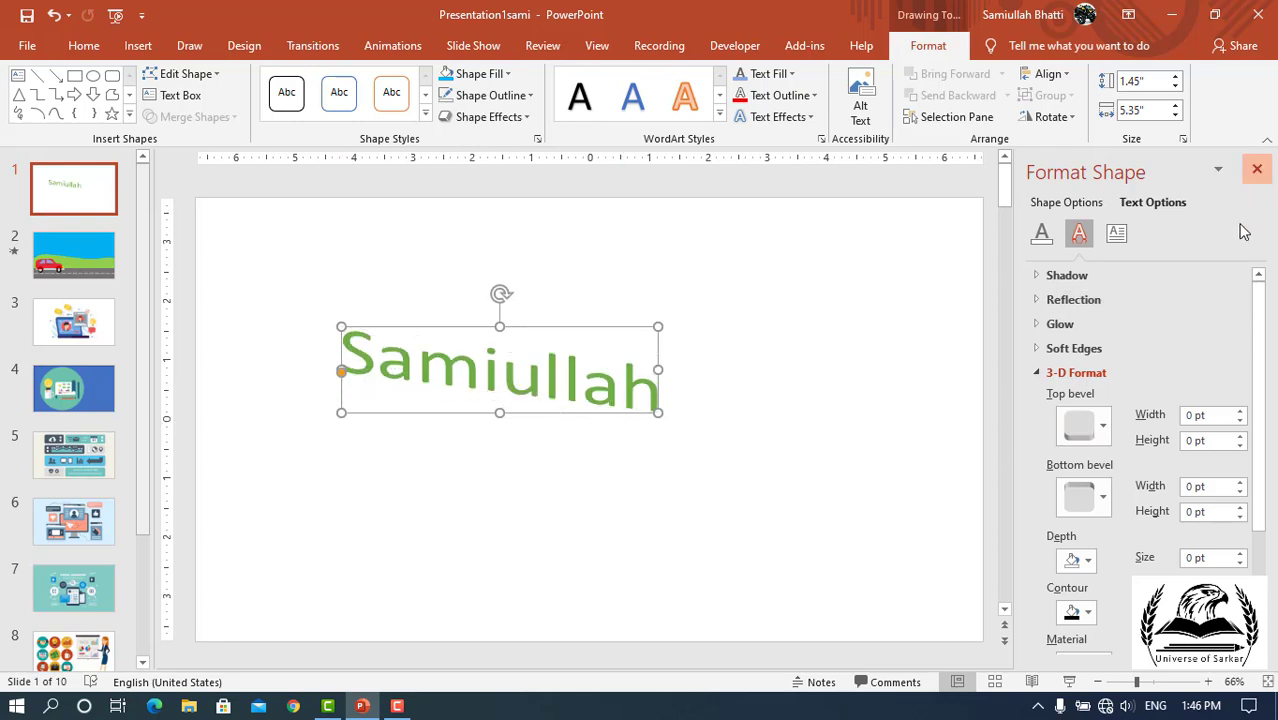
Step: Close the Format Shape pane so the slanted green Samiullah WordArt shows on its own
{"action": "left_click", "coordinate": [1257, 169]}
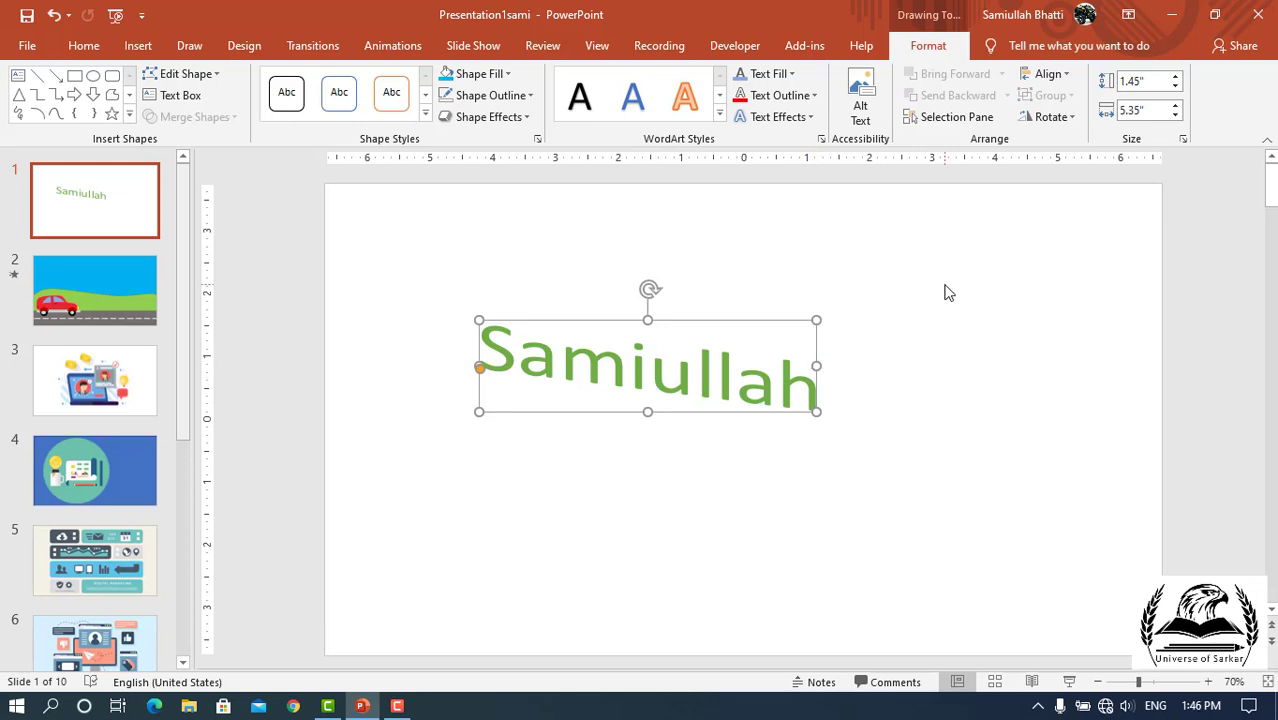